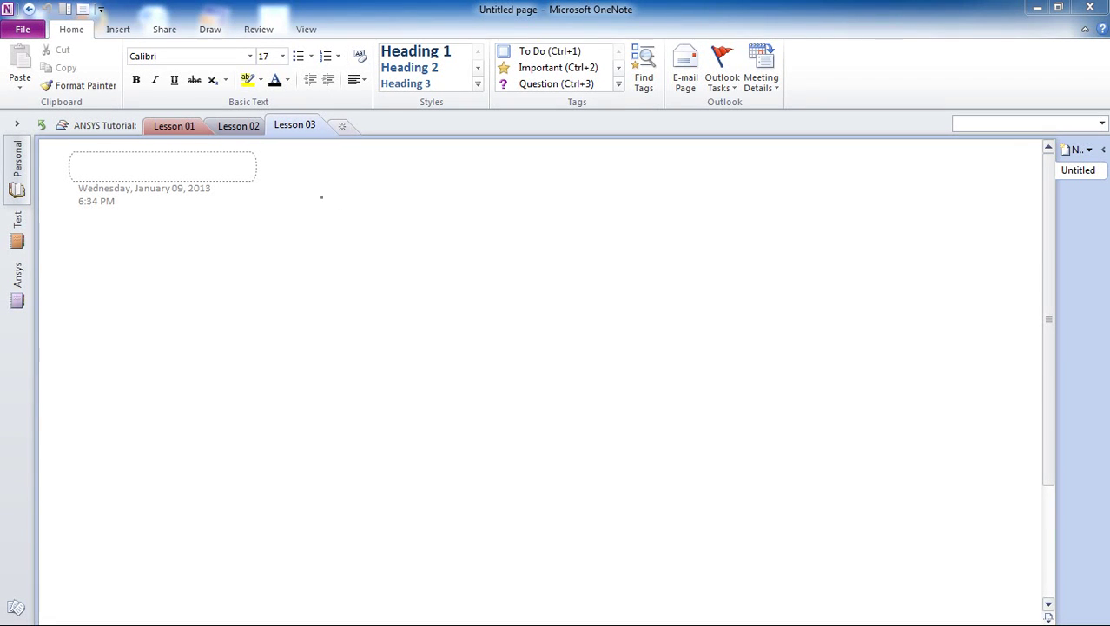
Draw the plate rectangle and its width dimension line labelled 6.
drag(296, 176, 308, 308)
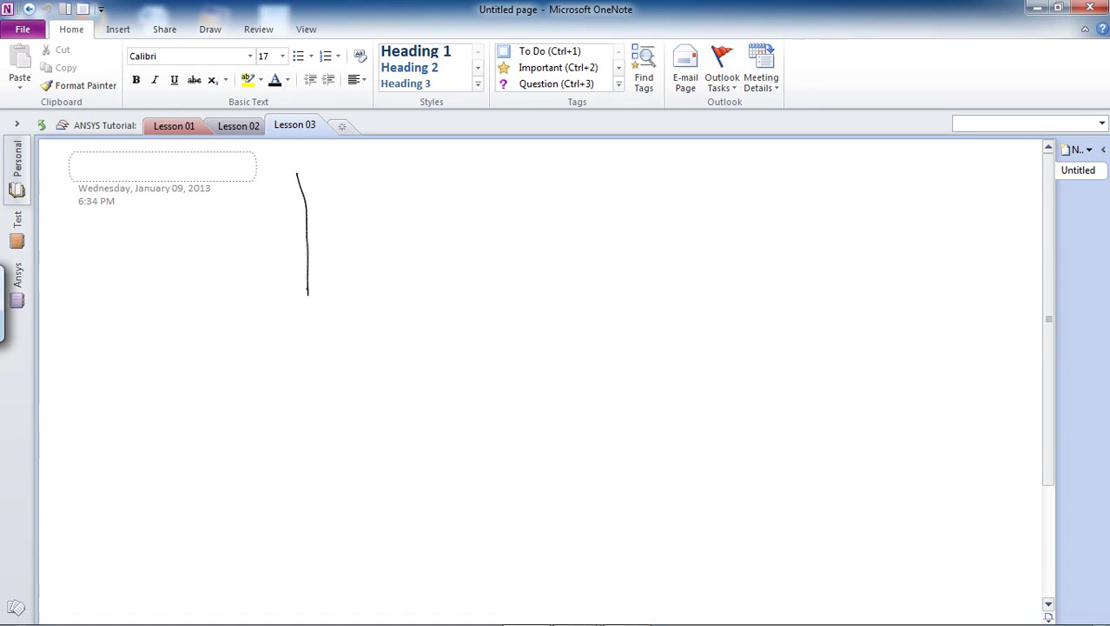
mouse_move(296, 171)
mouse_down()
mouse_move(603, 171)
mouse_move(605, 203)
mouse_move(604, 326)
mouse_move(304, 332)
mouse_move(304, 311)
mouse_move(306, 366)
mouse_up()
drag(609, 337, 602, 359)
mouse_move(314, 357)
mouse_down()
mouse_move(608, 349)
mouse_move(567, 359)
mouse_up()
drag(314, 357, 330, 351)
drag(315, 357, 337, 364)
mouse_move(402, 355)
mouse_down()
mouse_move(402, 368)
mouse_move(422, 372)
mouse_move(404, 374)
mouse_up()
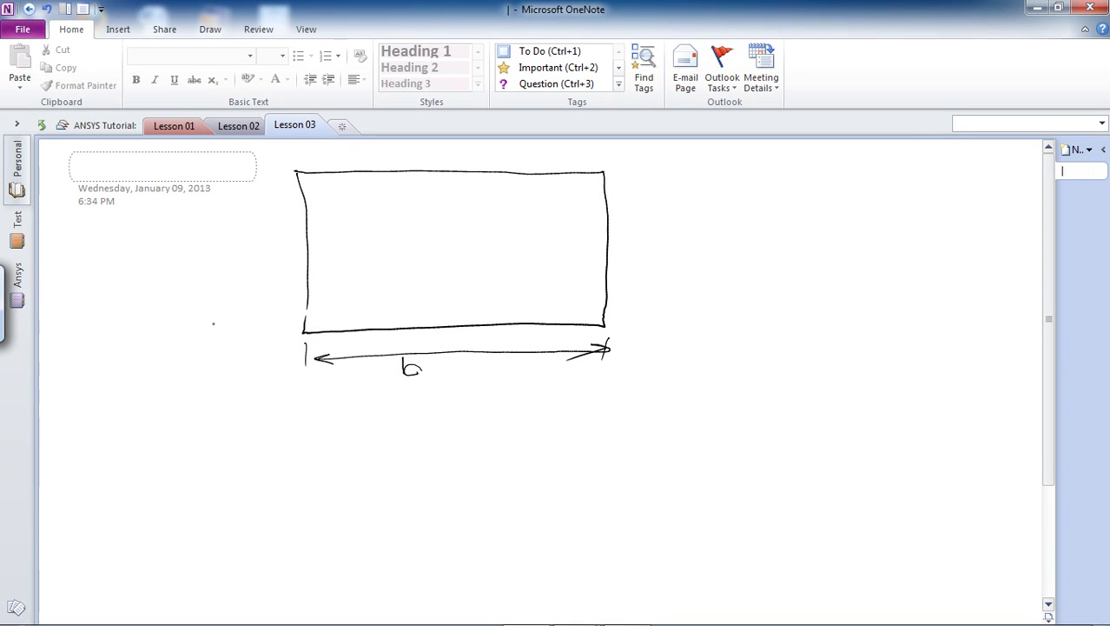
Add the height dimension line beside the plate labelled 5.
drag(261, 336, 279, 335)
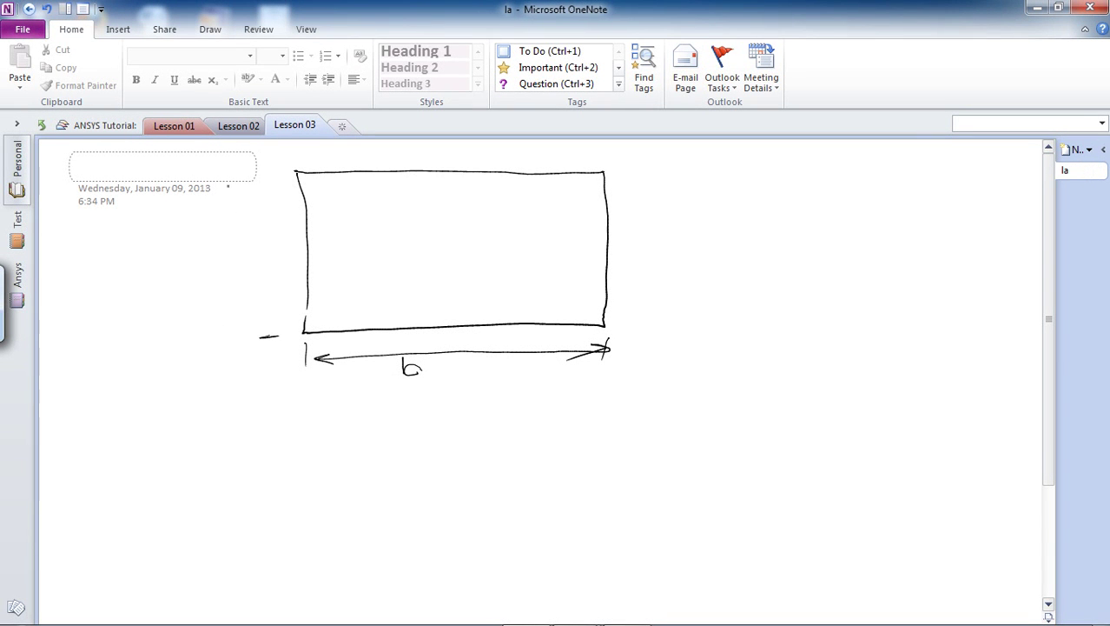
mouse_move(258, 172)
mouse_down()
mouse_move(278, 172)
mouse_move(269, 321)
mouse_move(276, 302)
mouse_up()
mouse_move(264, 184)
mouse_down()
mouse_move(257, 205)
mouse_move(276, 204)
mouse_up()
drag(244, 237, 232, 239)
drag(232, 239, 225, 267)
Write K=100 inside the plate, T_H=100 on the hot side and T_c=20 on the cold side.
mouse_move(401, 202)
mouse_down()
mouse_move(402, 223)
mouse_move(431, 213)
mouse_move(458, 221)
mouse_move(440, 227)
mouse_move(423, 215)
mouse_move(464, 214)
mouse_move(434, 210)
mouse_move(449, 231)
mouse_move(483, 212)
mouse_up()
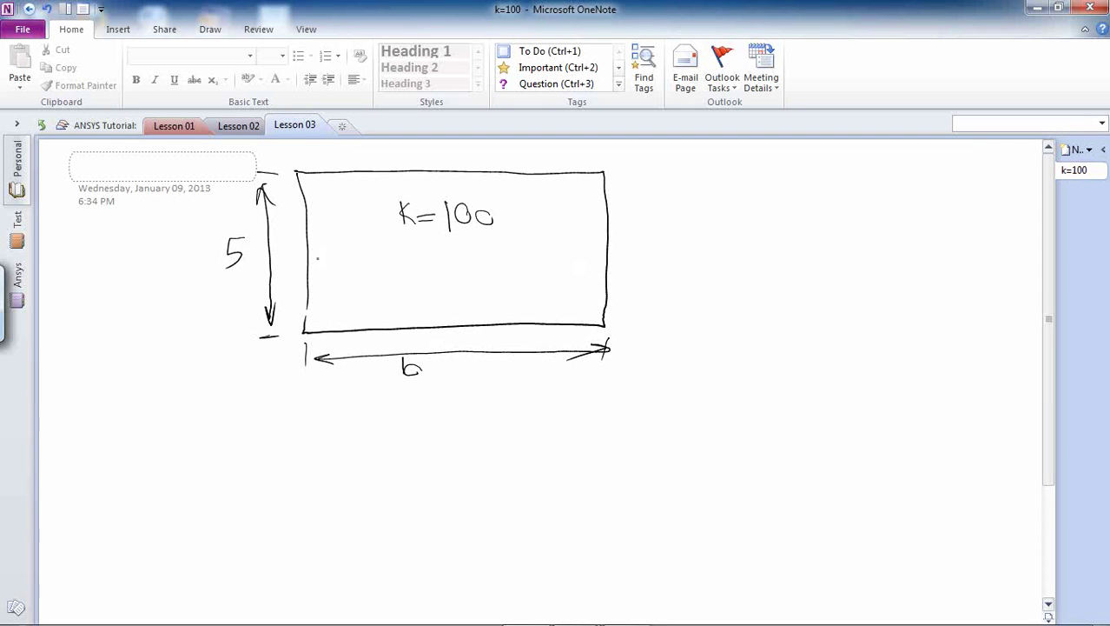
mouse_move(309, 253)
mouse_down()
mouse_move(330, 252)
mouse_move(319, 267)
mouse_move(354, 270)
mouse_up()
drag(364, 260, 372, 262)
drag(613, 251, 637, 251)
mouse_move(625, 252)
mouse_down()
mouse_move(636, 271)
mouse_move(659, 255)
mouse_move(678, 263)
mouse_move(679, 251)
mouse_up()
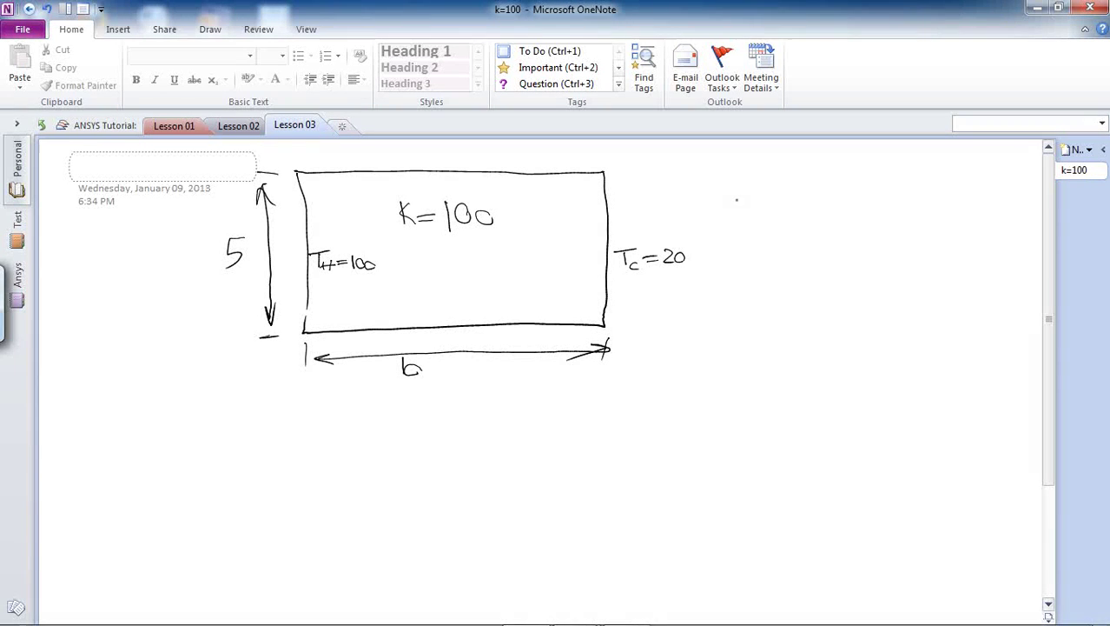
Write the heat flux q=100·80/10=800 and draw the z-direction arrow below the plate.
mouse_move(734, 198)
mouse_down()
mouse_move(738, 222)
mouse_move(766, 207)
mouse_move(771, 217)
mouse_up()
mouse_move(782, 205)
mouse_down()
mouse_move(842, 207)
mouse_move(814, 186)
mouse_move(826, 188)
mouse_move(817, 232)
mouse_move(828, 220)
mouse_up()
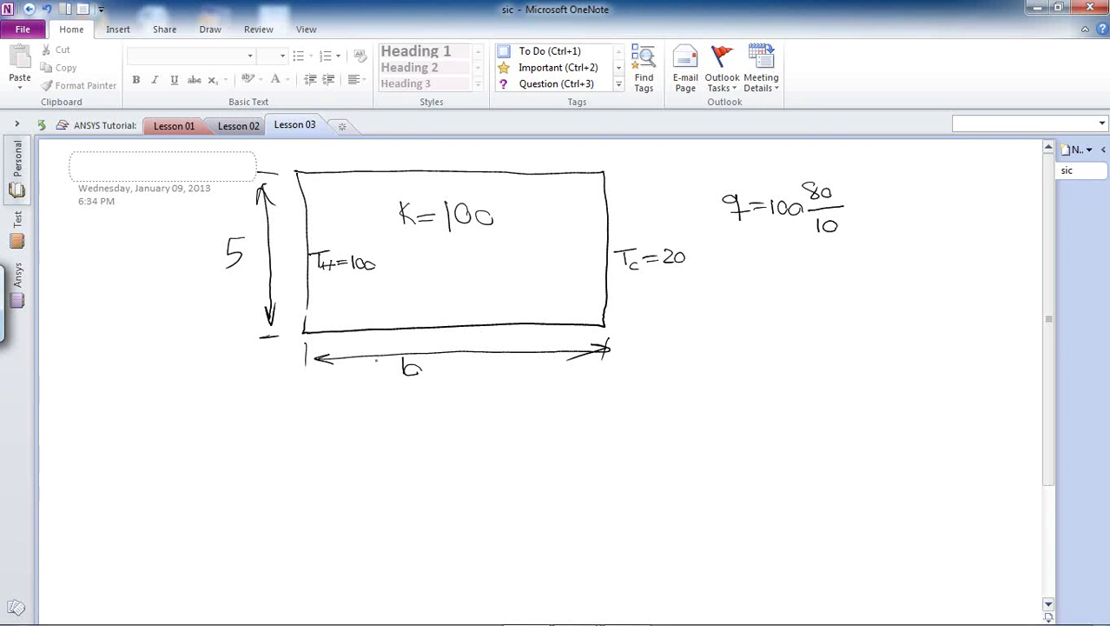
mouse_move(318, 393)
mouse_down()
mouse_move(318, 413)
mouse_move(403, 390)
mouse_up()
drag(389, 385, 389, 414)
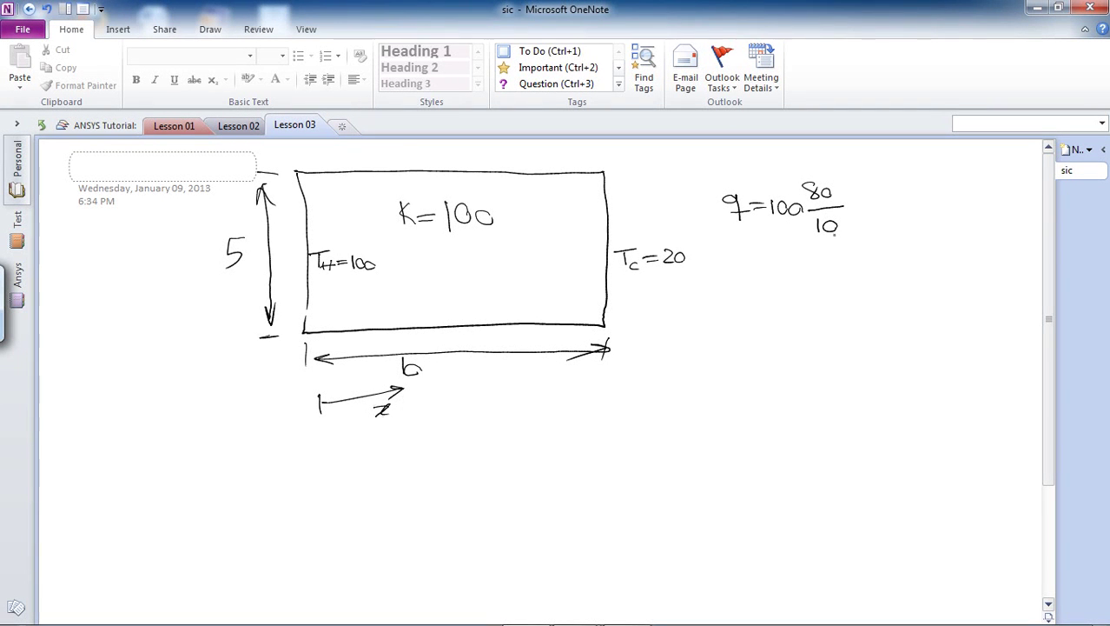
mouse_move(851, 213)
mouse_down()
mouse_move(867, 204)
mouse_move(875, 217)
mouse_move(887, 198)
mouse_move(919, 203)
mouse_up()
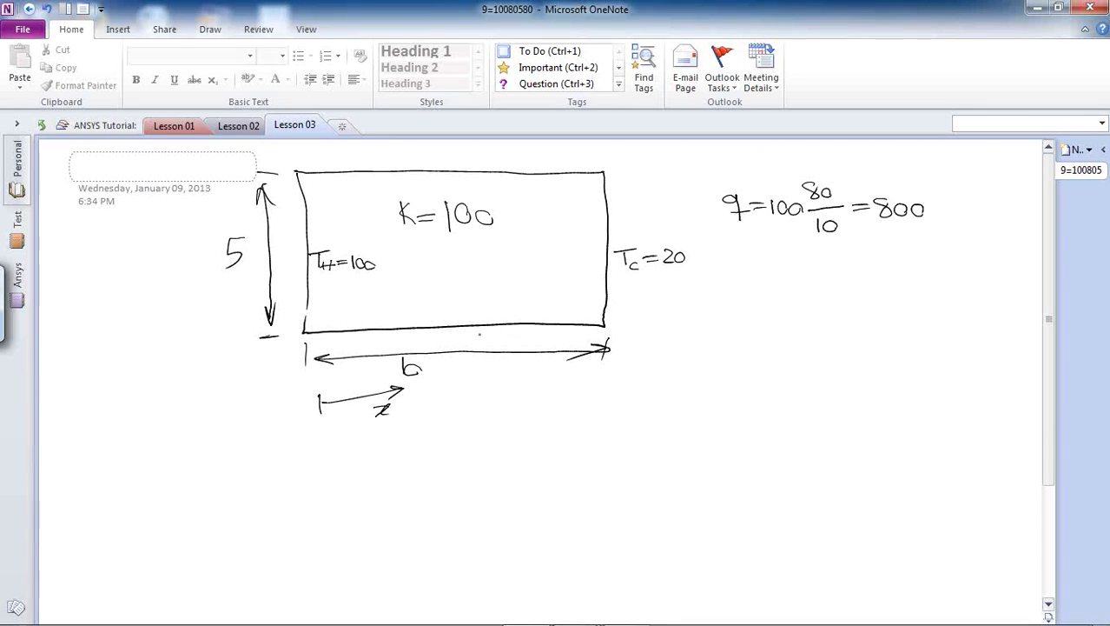
Add a heat gen.=2000 arrow at the bottom edge and underline K, T_H and T_c.
mouse_move(481, 327)
mouse_down()
mouse_move(480, 369)
mouse_move(483, 331)
mouse_move(490, 385)
mouse_move(538, 378)
mouse_move(534, 395)
mouse_move(591, 384)
mouse_up()
drag(596, 372, 641, 375)
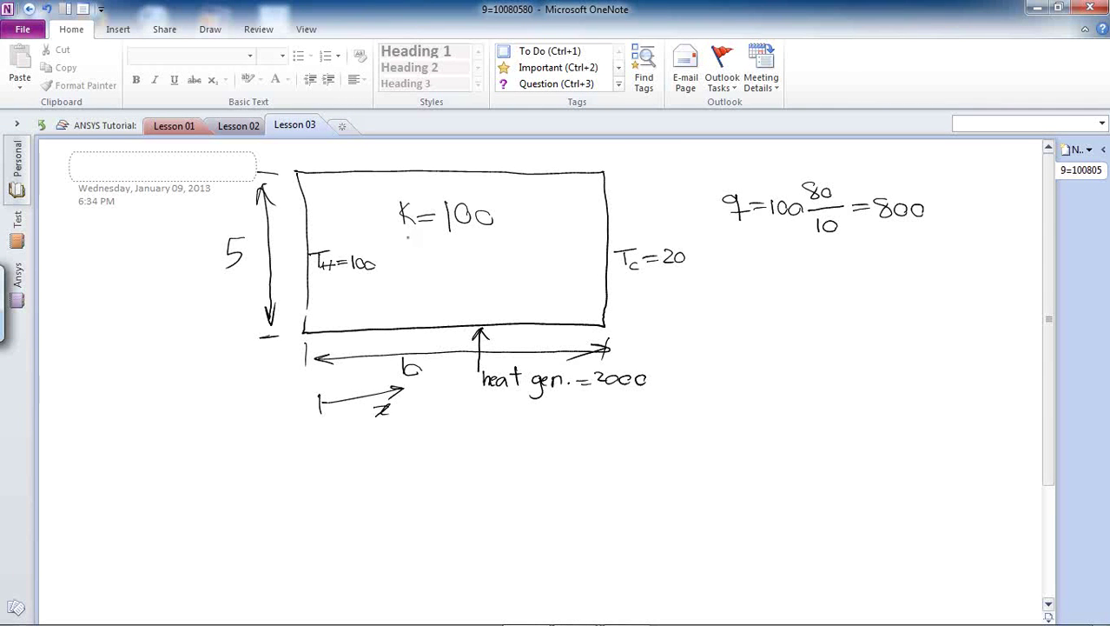
drag(402, 241, 503, 234)
drag(313, 285, 380, 282)
drag(622, 283, 709, 285)
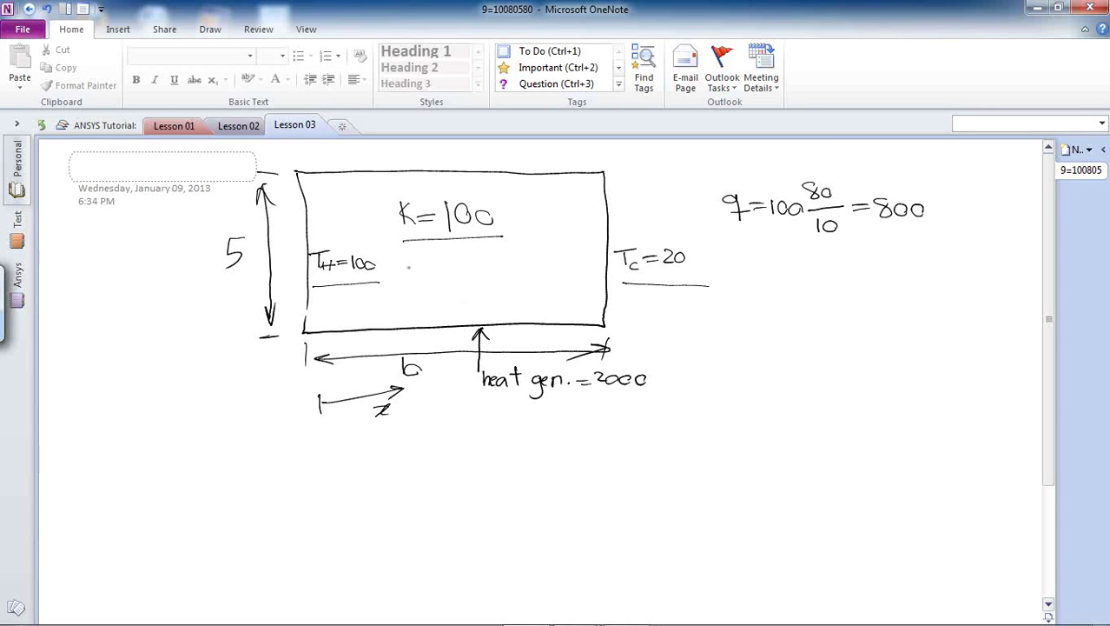
Ink heat-flow arrows with arrowheads inside the plate.
drag(402, 267, 530, 269)
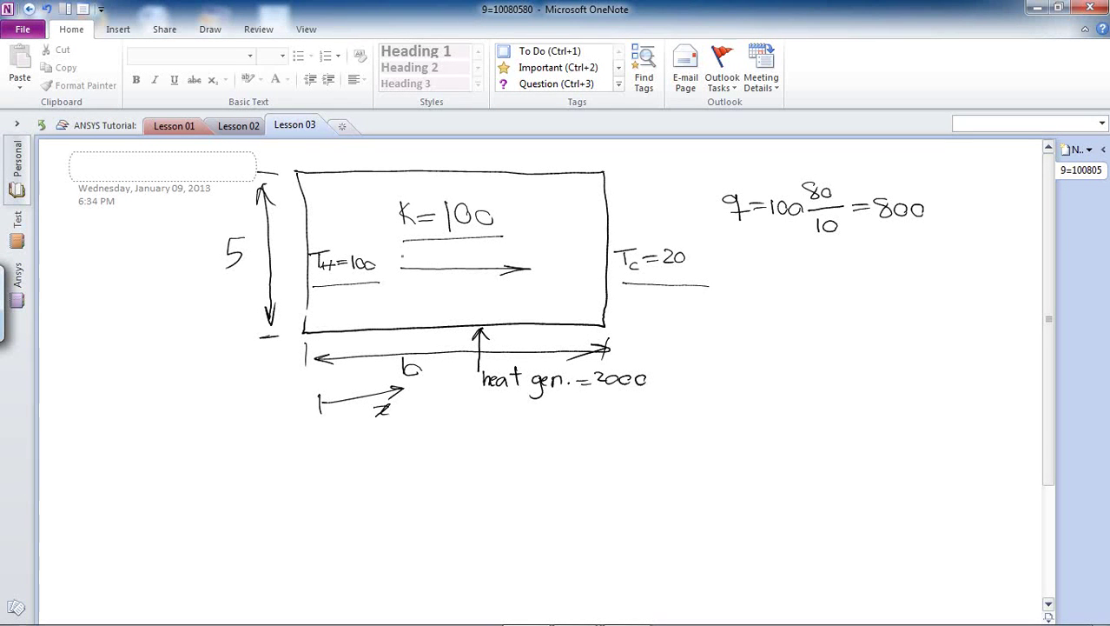
mouse_move(401, 257)
mouse_down()
mouse_move(539, 258)
mouse_move(516, 265)
mouse_up()
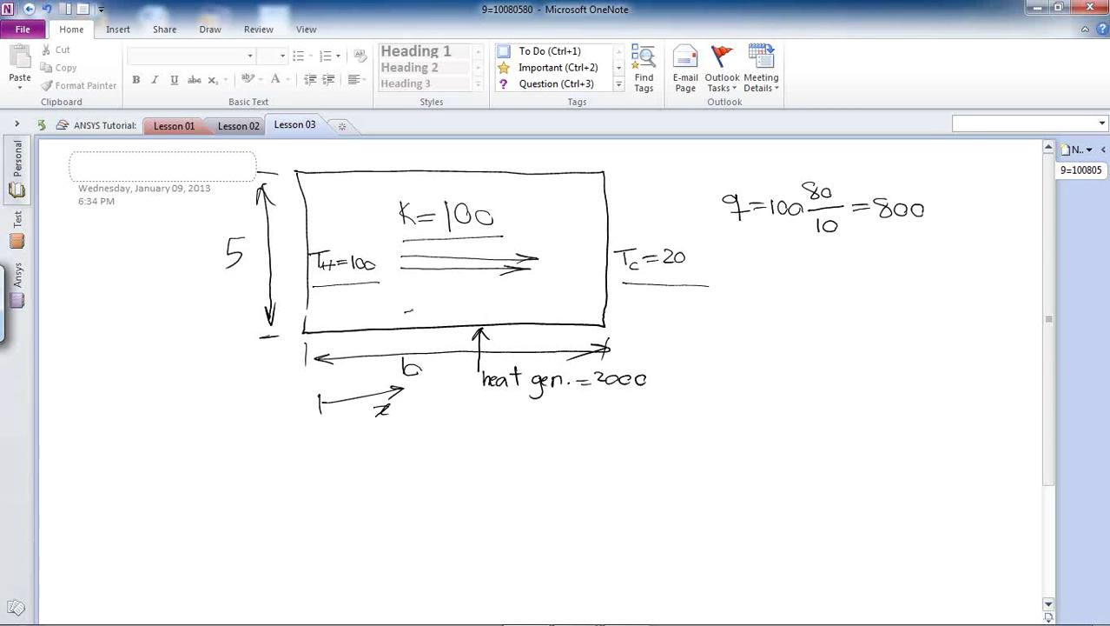
drag(436, 300, 529, 306)
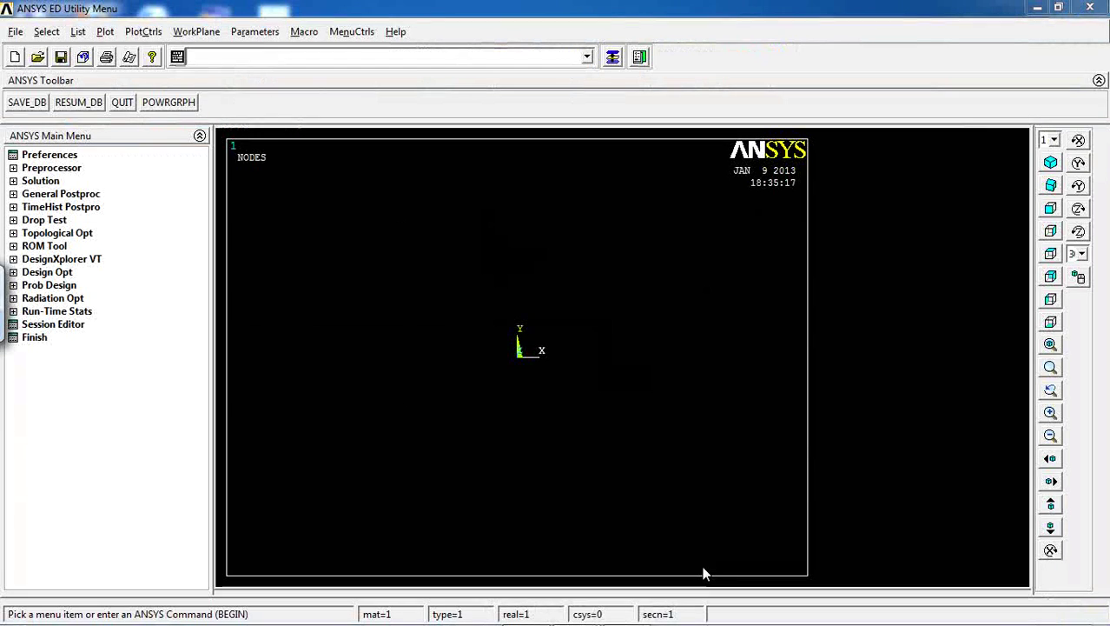
Set the GUI filtering preferences to Thermal only.
click(704, 416)
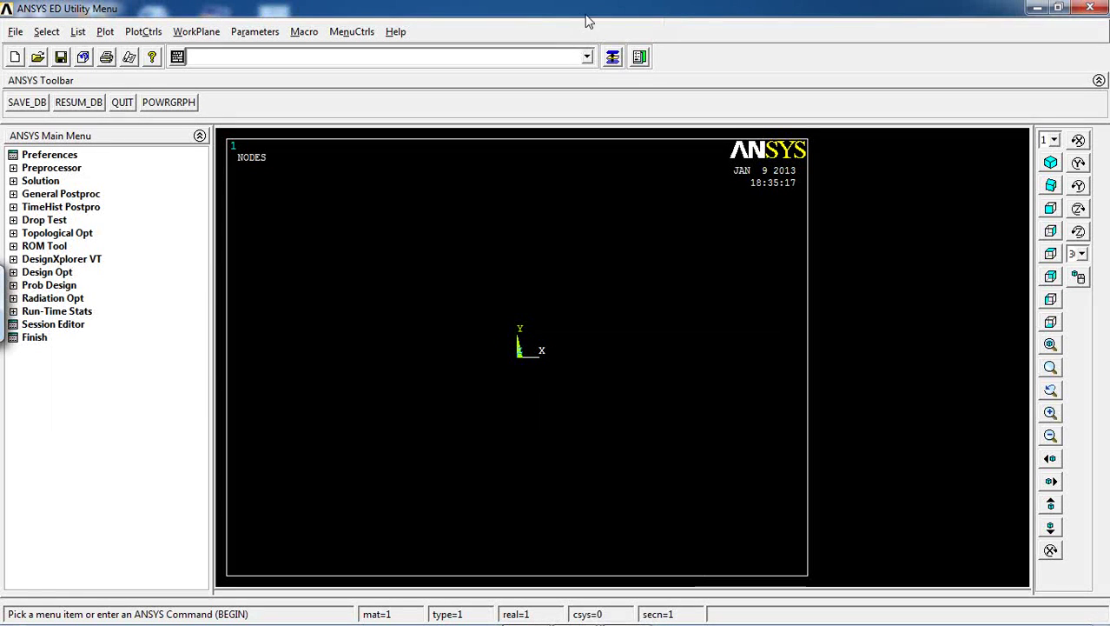
click(36, 156)
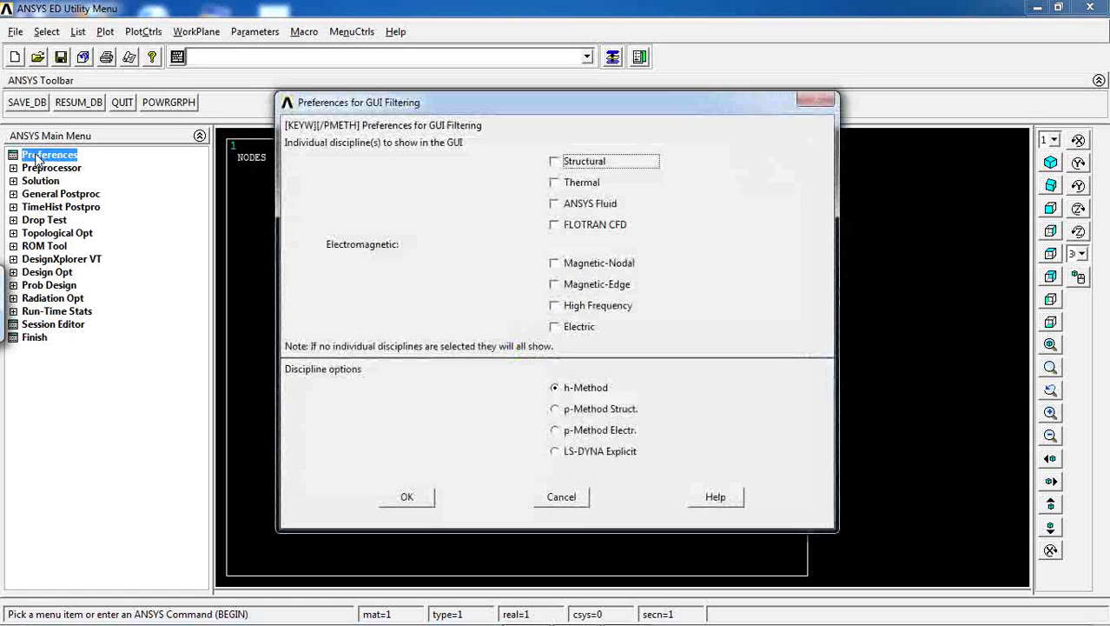
click(568, 182)
click(415, 499)
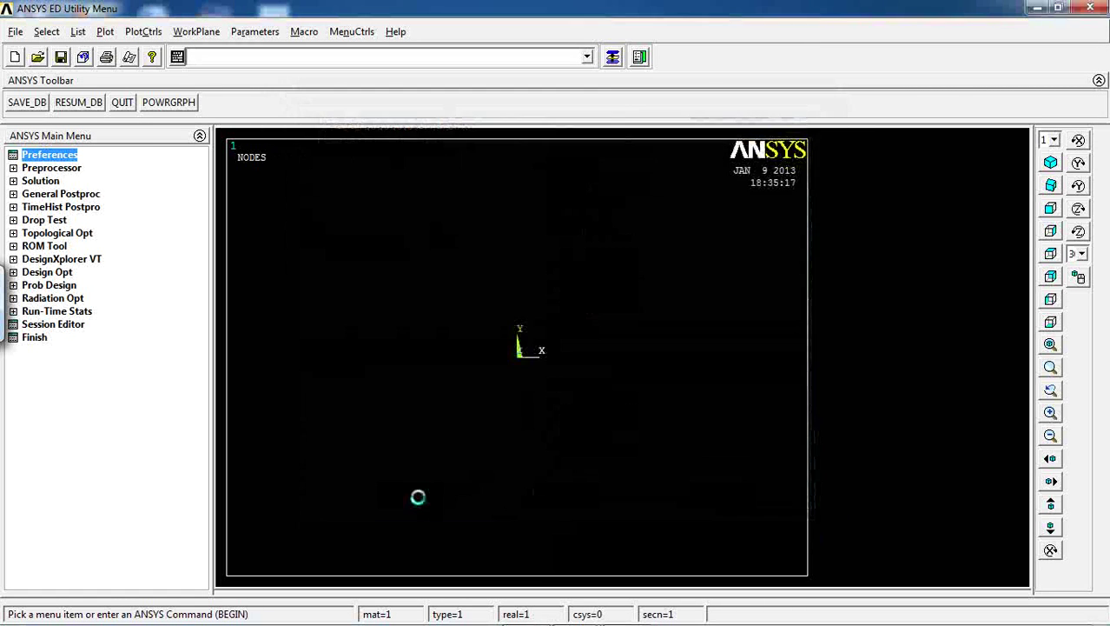
Add element type 1 as Solid 8node 77 (PLANE77), keeping its default options.
click(66, 166)
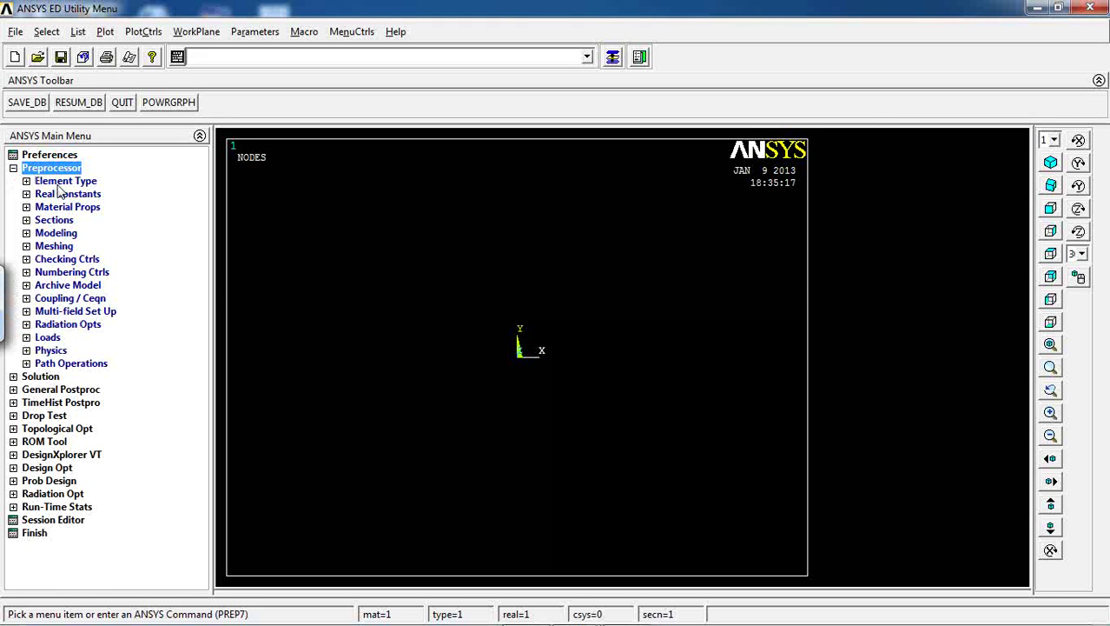
click(58, 184)
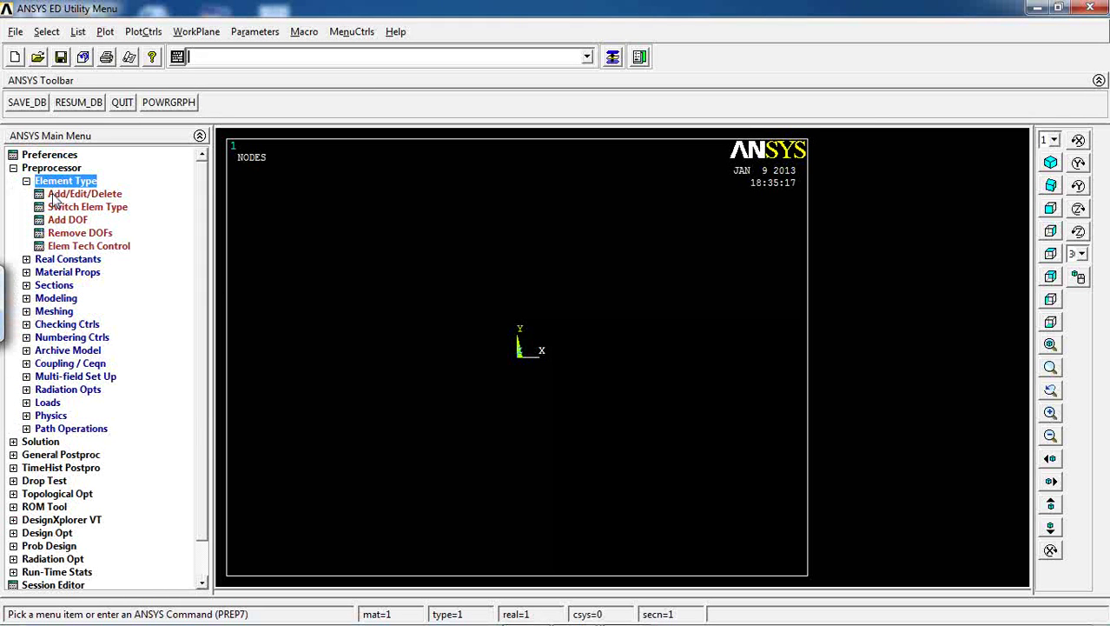
click(54, 194)
click(122, 374)
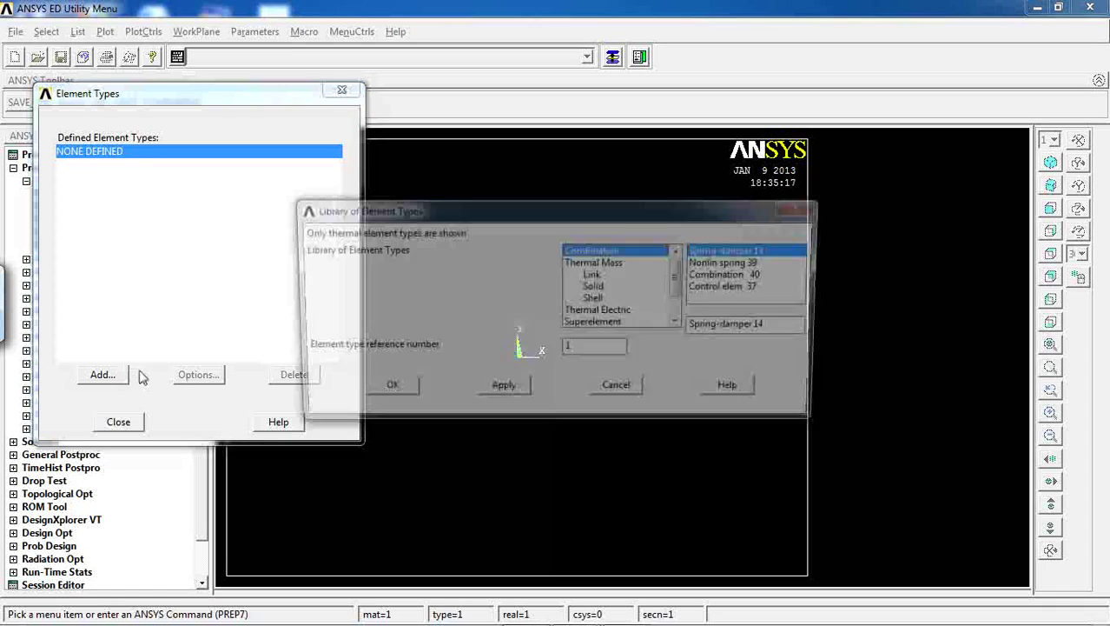
click(596, 289)
click(719, 263)
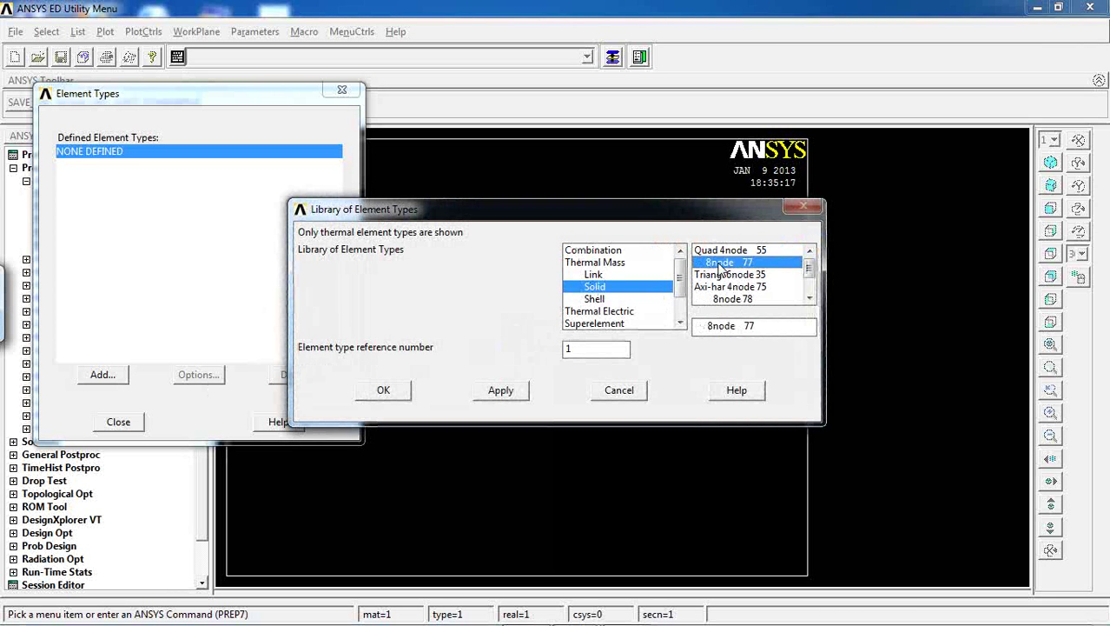
click(389, 388)
click(198, 376)
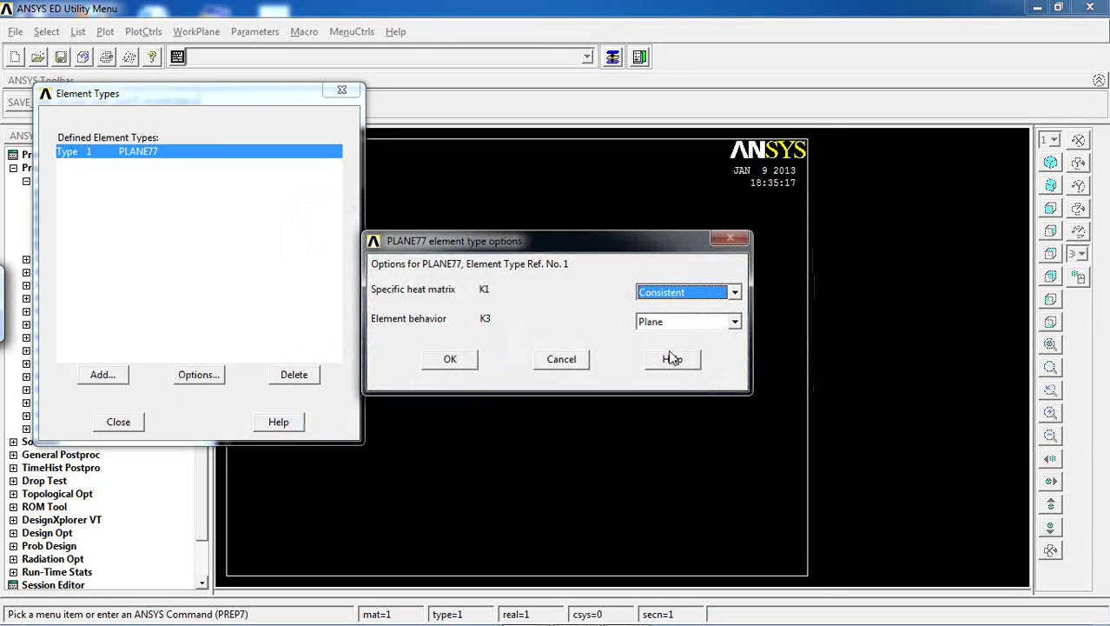
click(448, 361)
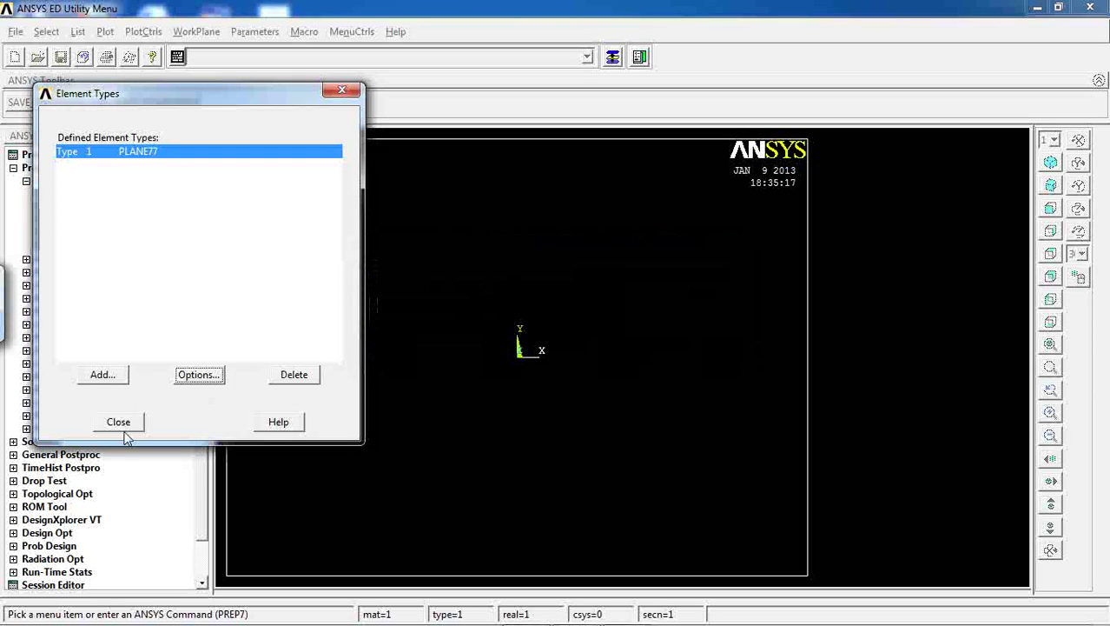
click(119, 423)
click(39, 182)
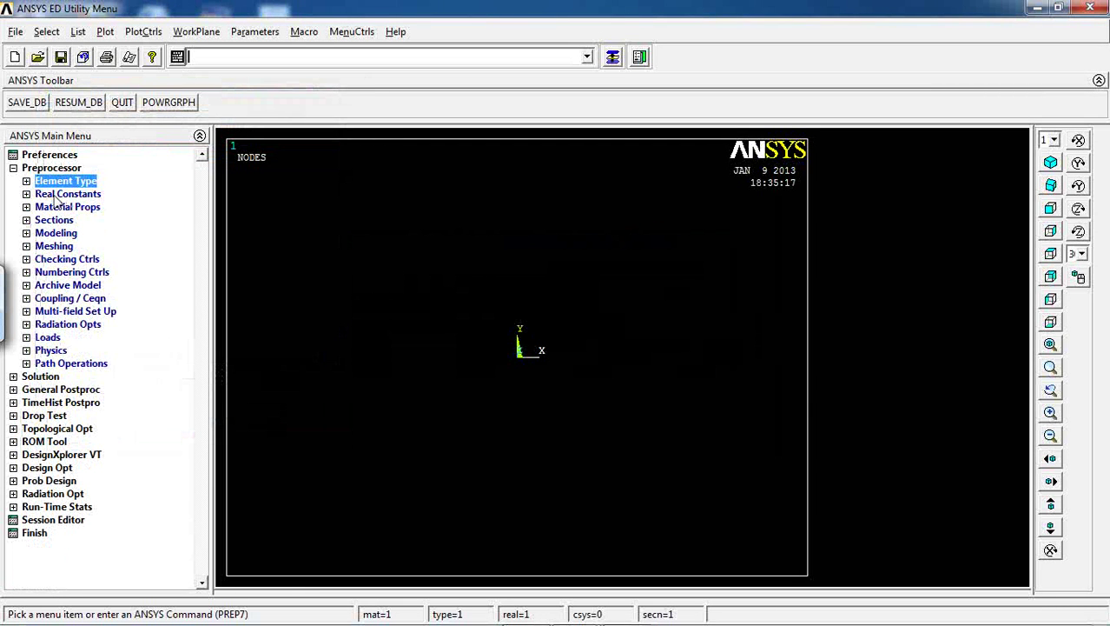
Give material model 1 isotropic thermal conductivity KXX = 100.
click(53, 208)
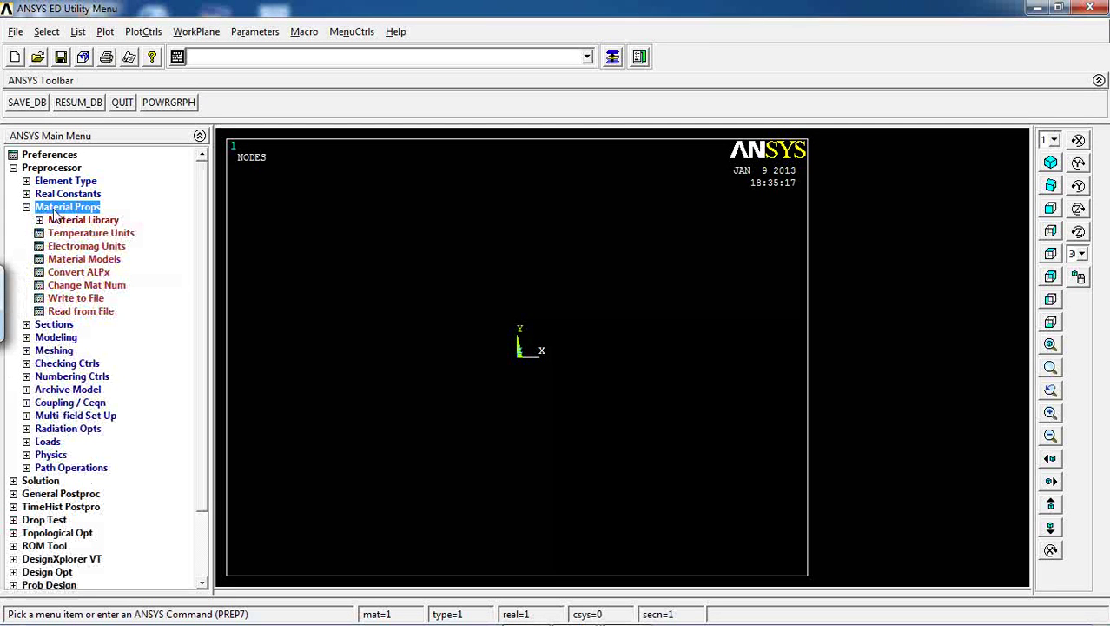
click(69, 259)
click(569, 278)
double_click(584, 280)
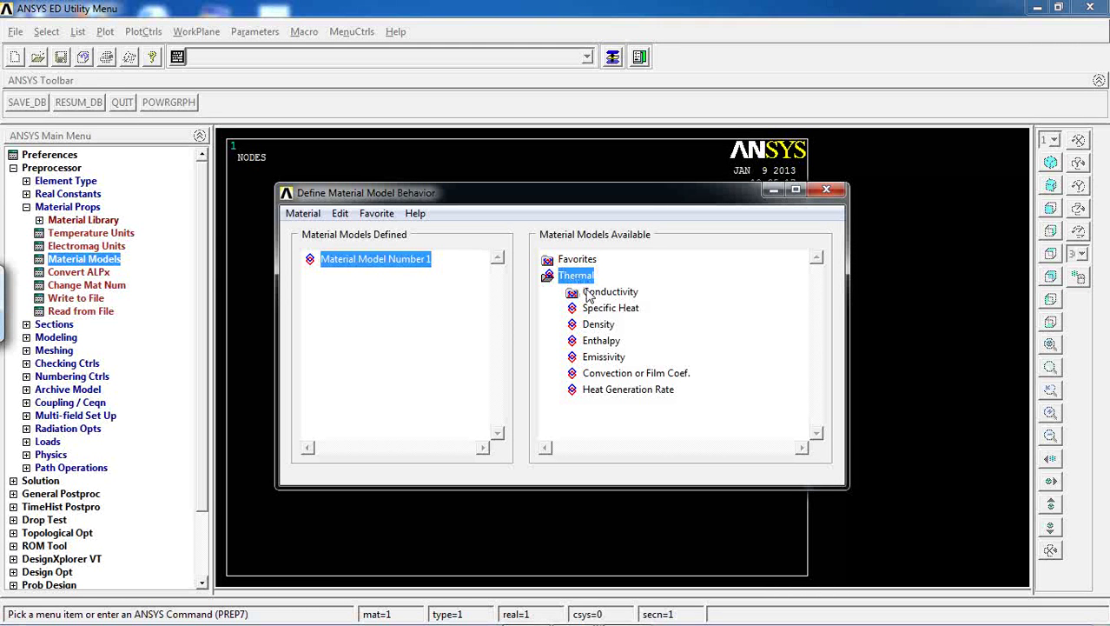
double_click(591, 294)
click(625, 310)
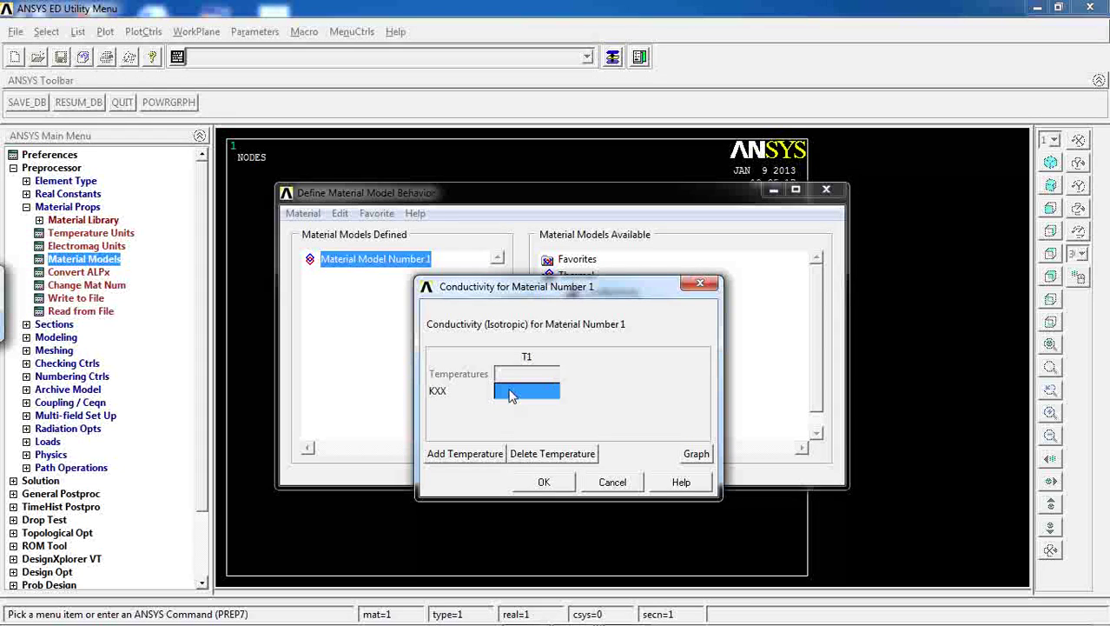
text(100)
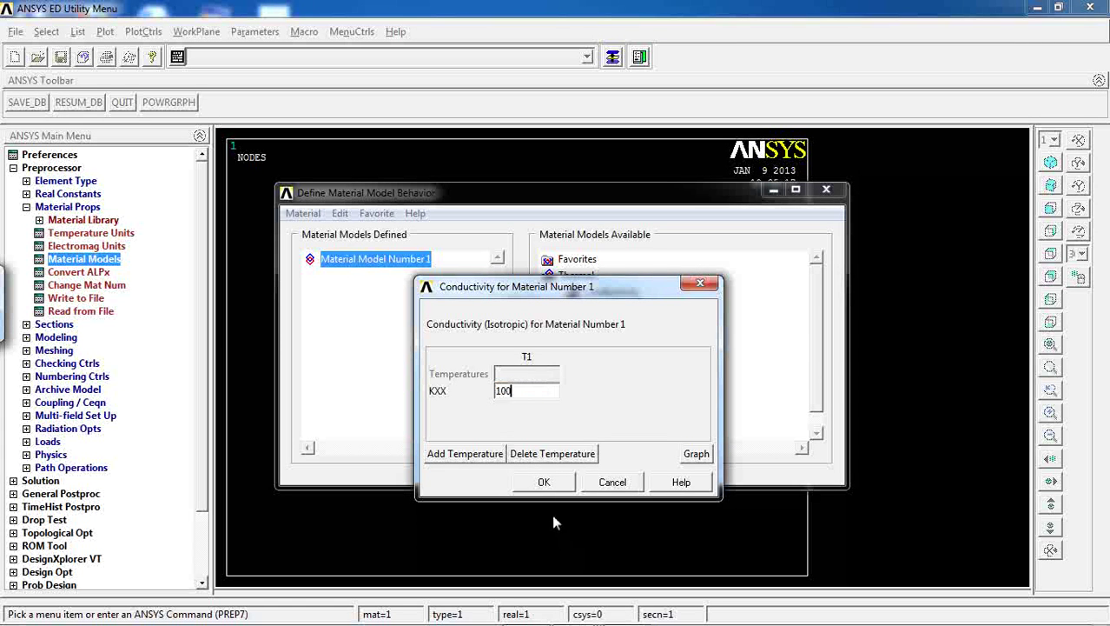
click(545, 485)
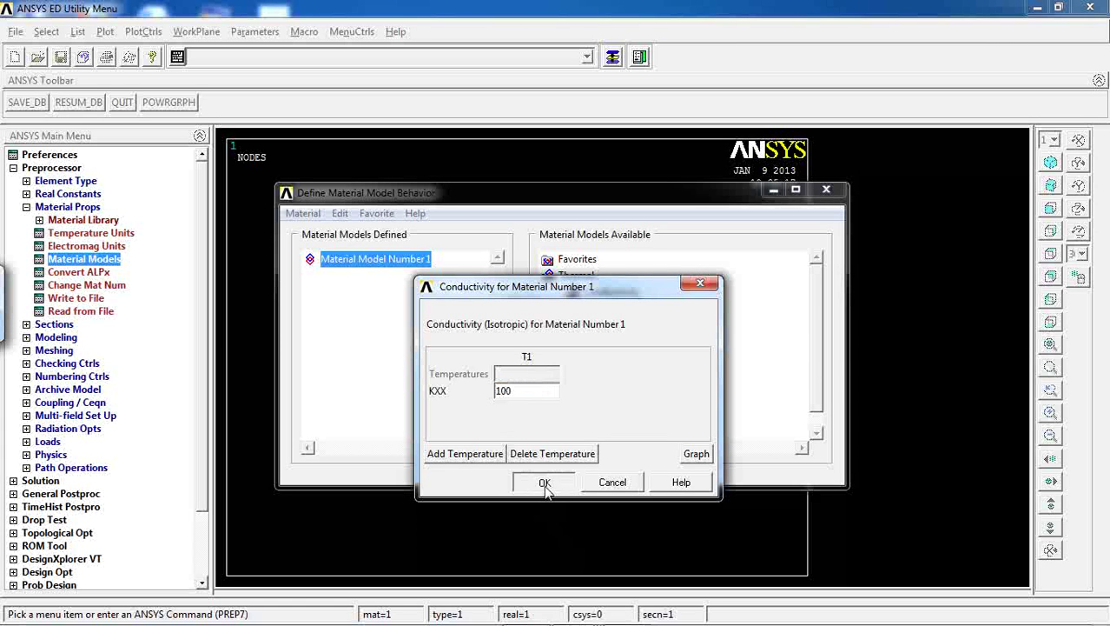
click(819, 194)
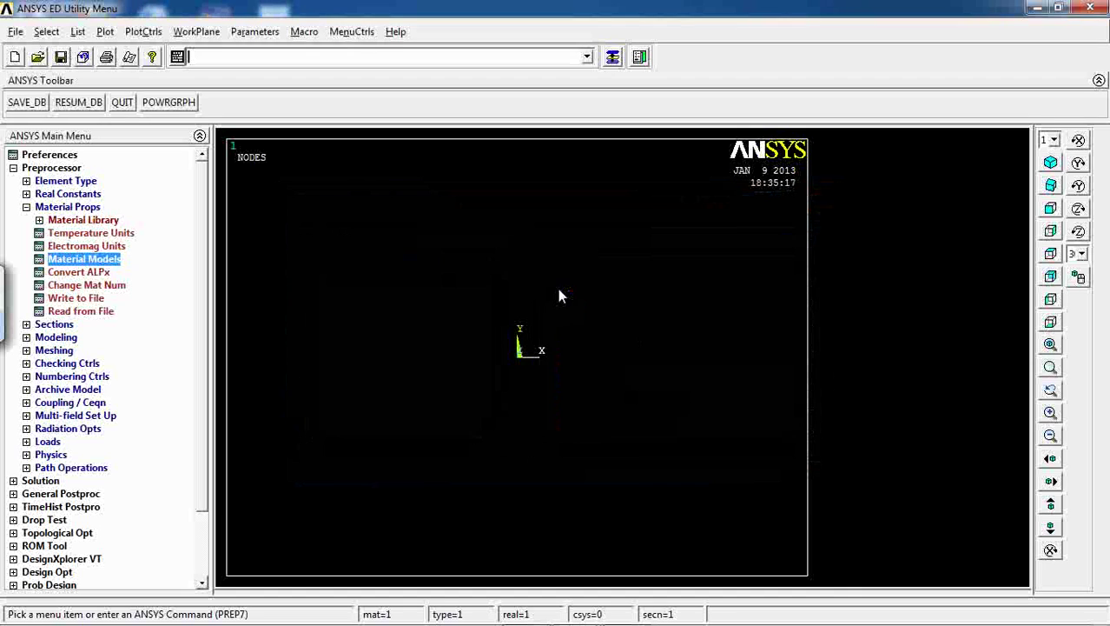
Create keypoint 1 at the origin (0, 0) in the active coordinate system.
click(59, 209)
click(55, 232)
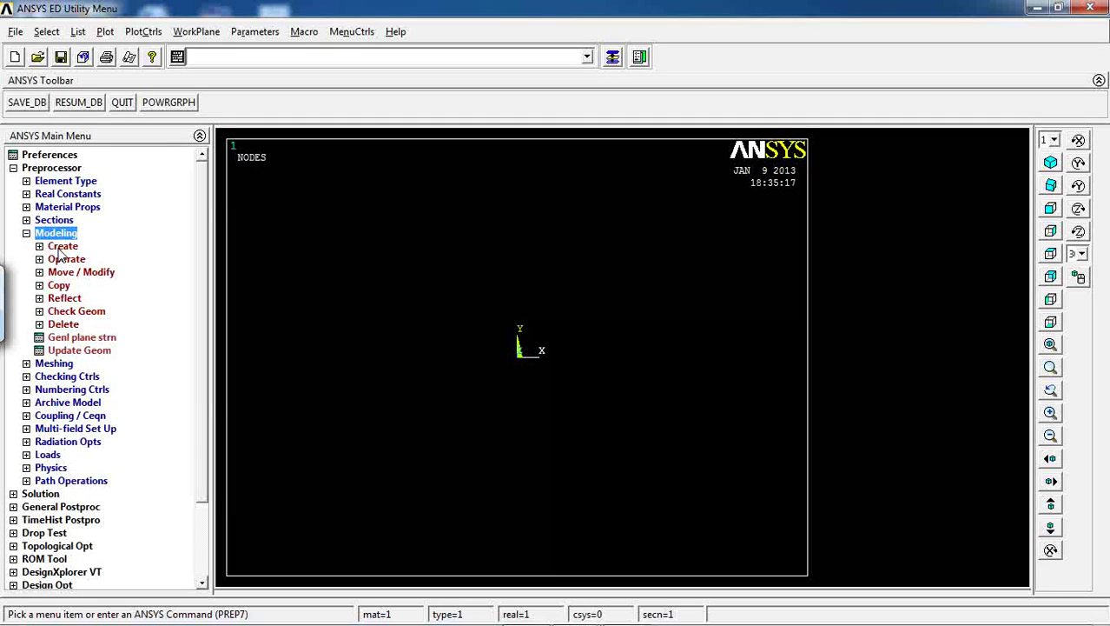
click(61, 248)
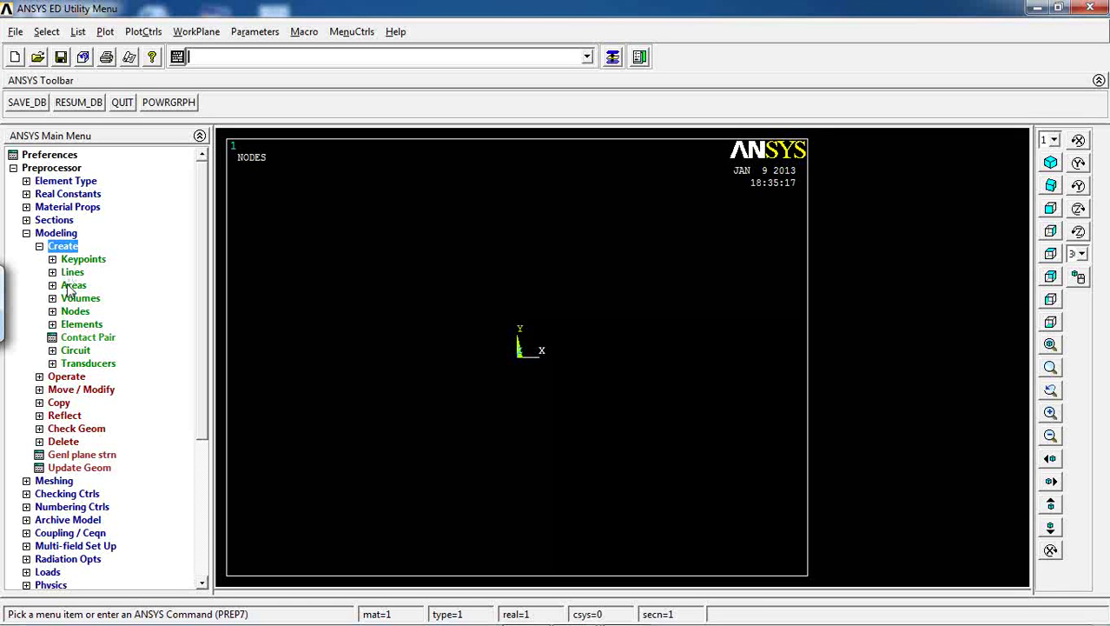
click(79, 263)
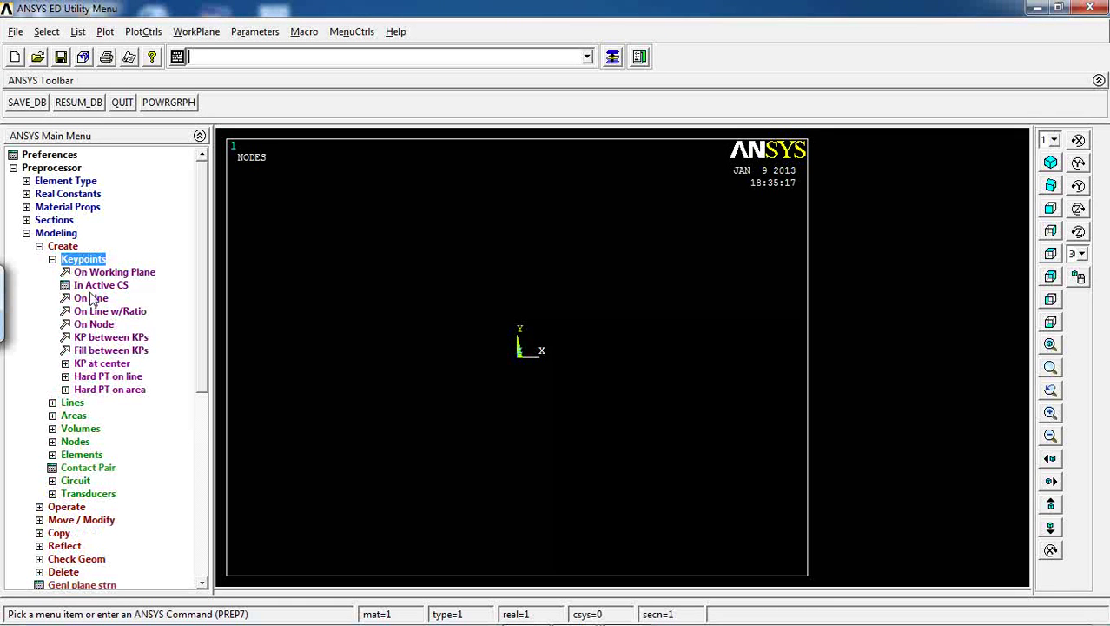
click(95, 288)
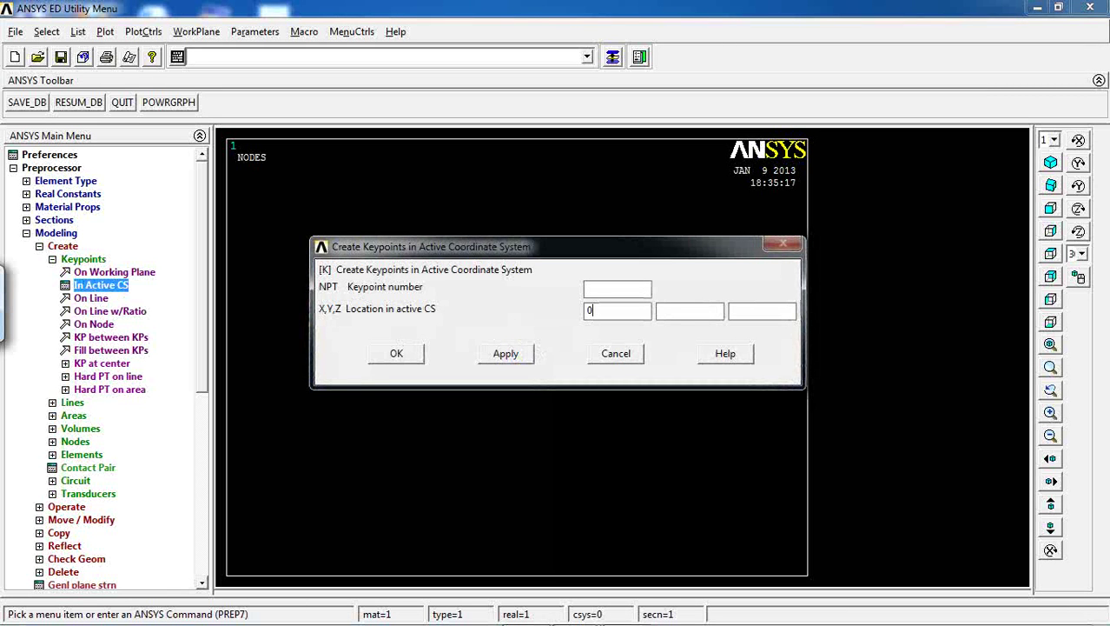
click(710, 312)
text(0)
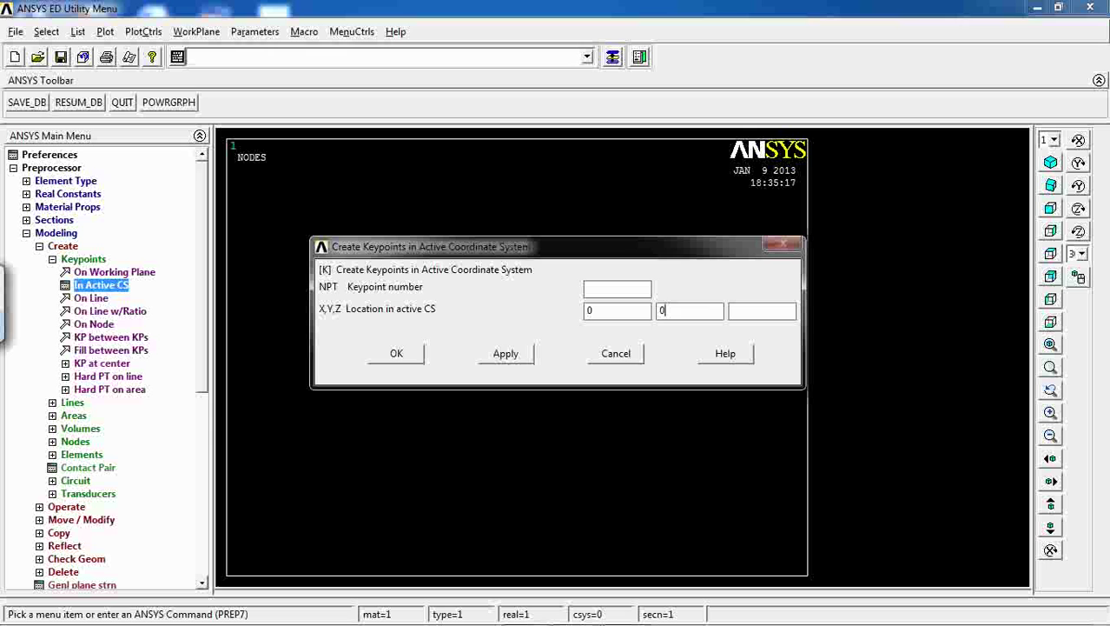
click(505, 355)
Create keypoints 2, 3 and 4 at (10, 0), (10, 5) and (0, 5).
click(610, 314)
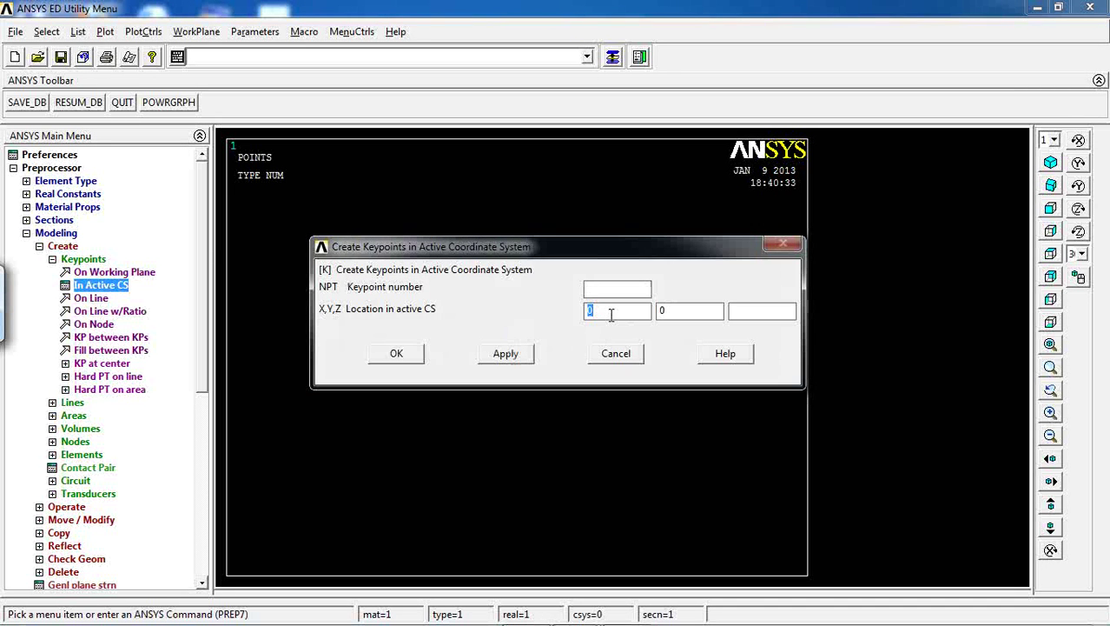
click(504, 353)
drag(550, 251, 538, 162)
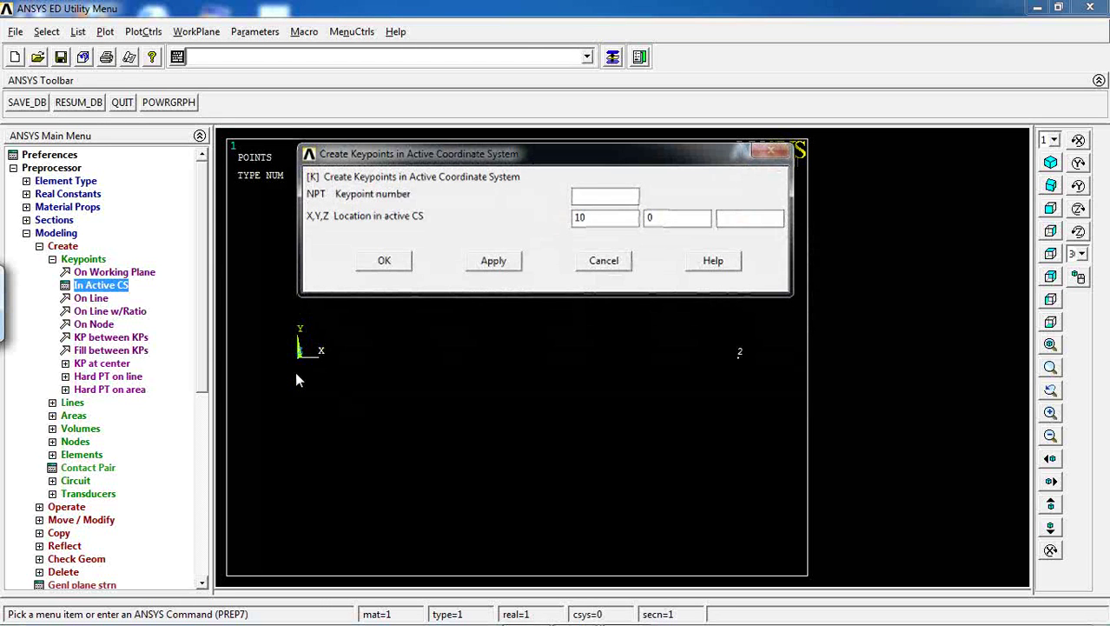
double_click(652, 218)
text(5)
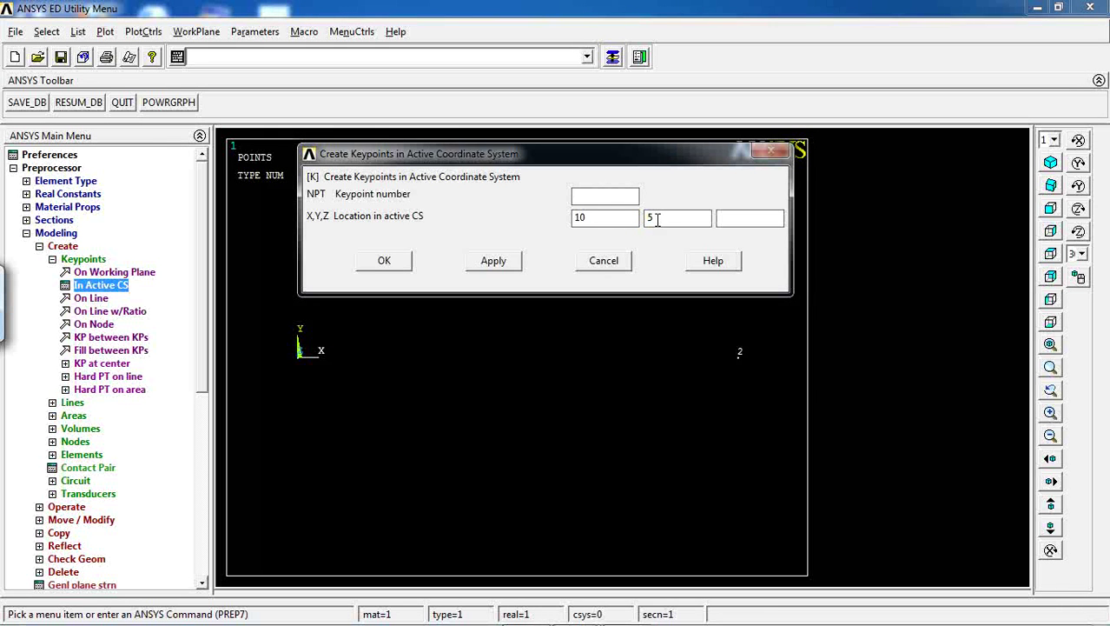
click(495, 258)
double_click(588, 219)
text(0)
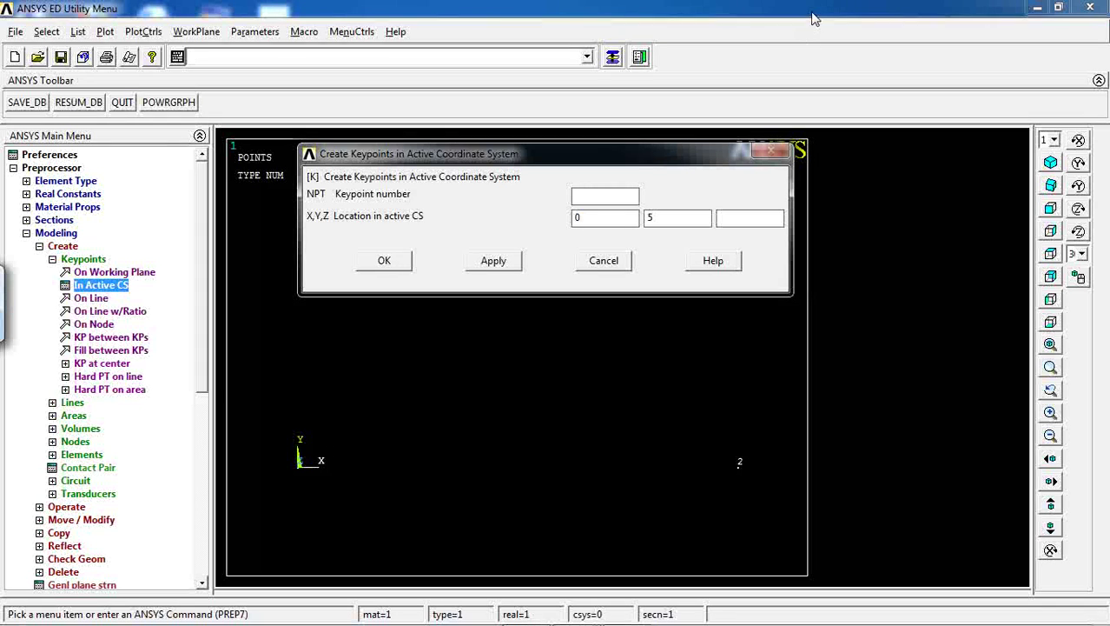
click(379, 263)
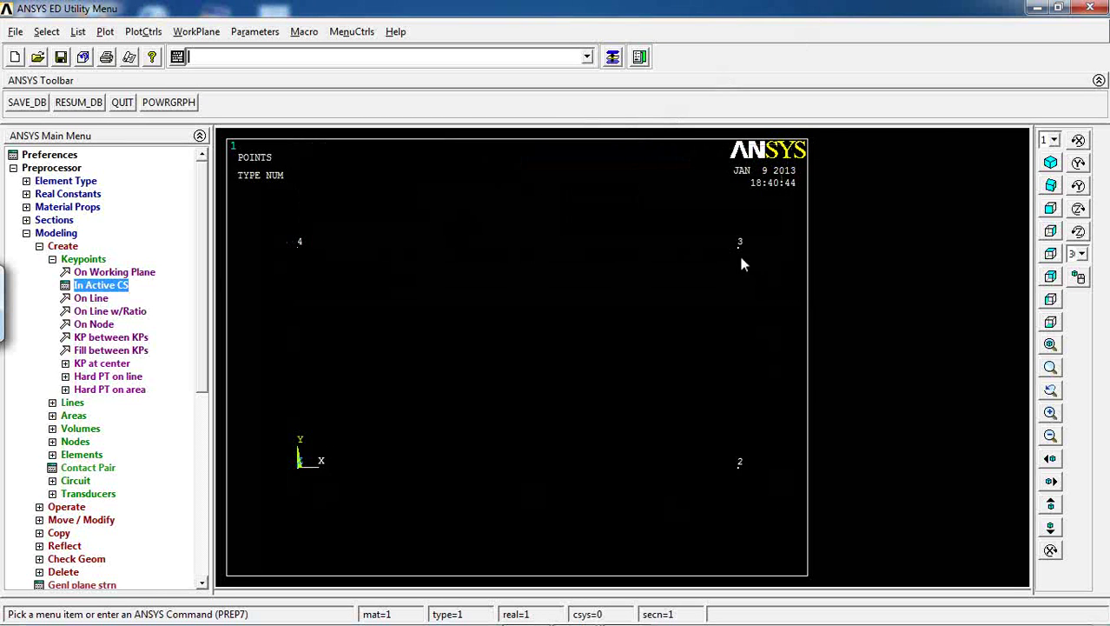
Draw straight lines through keypoints 1-2-3-4-1 to outline the rectangle.
click(85, 259)
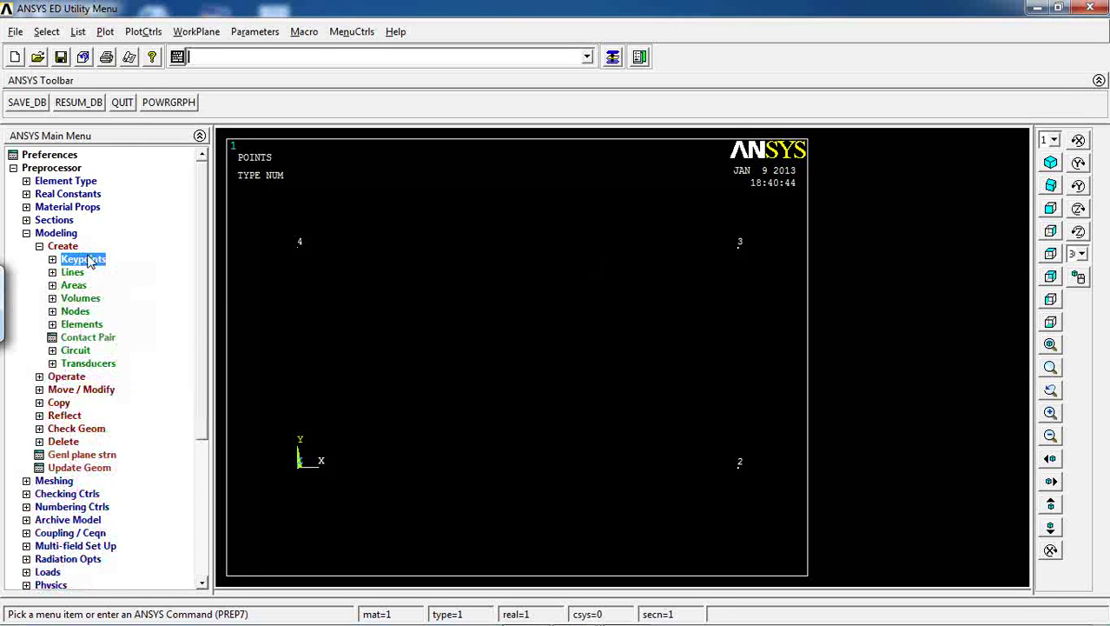
click(72, 272)
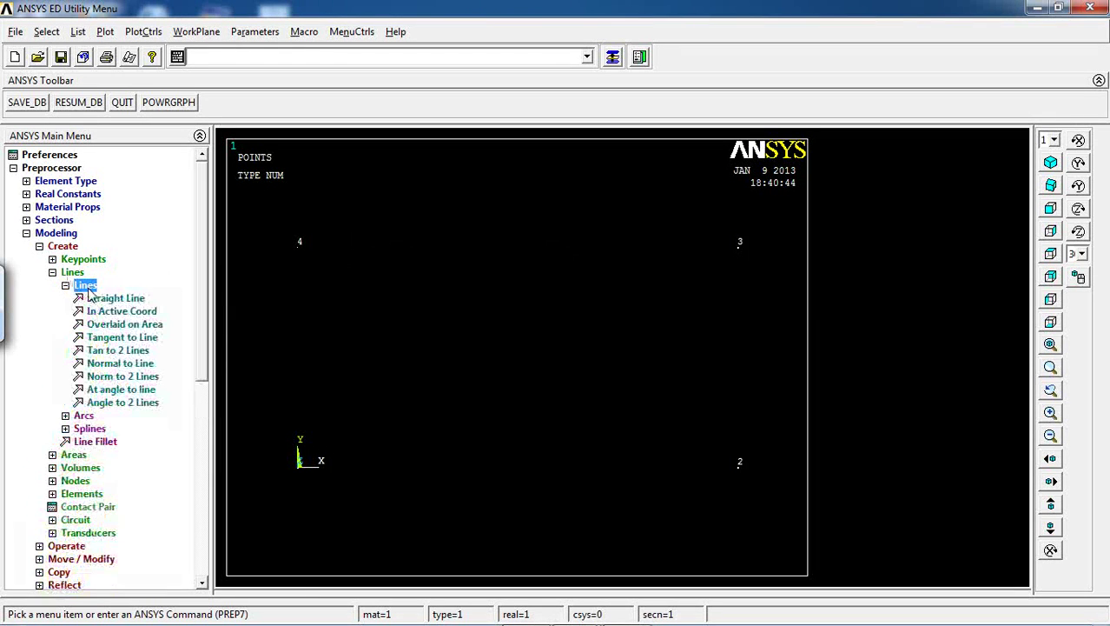
click(87, 288)
click(93, 299)
click(298, 489)
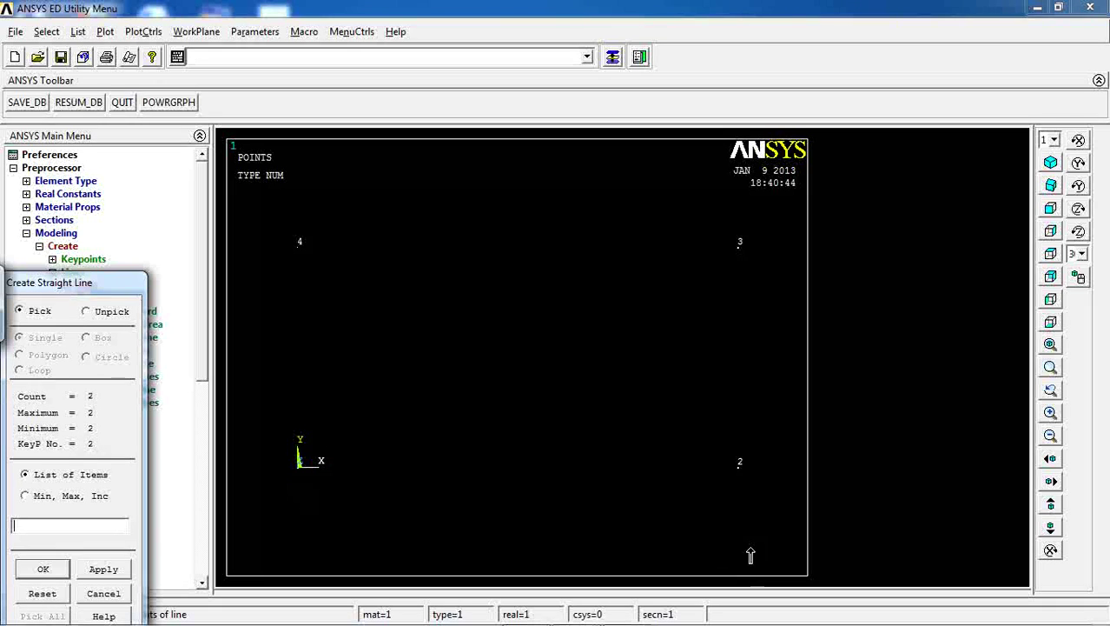
click(739, 244)
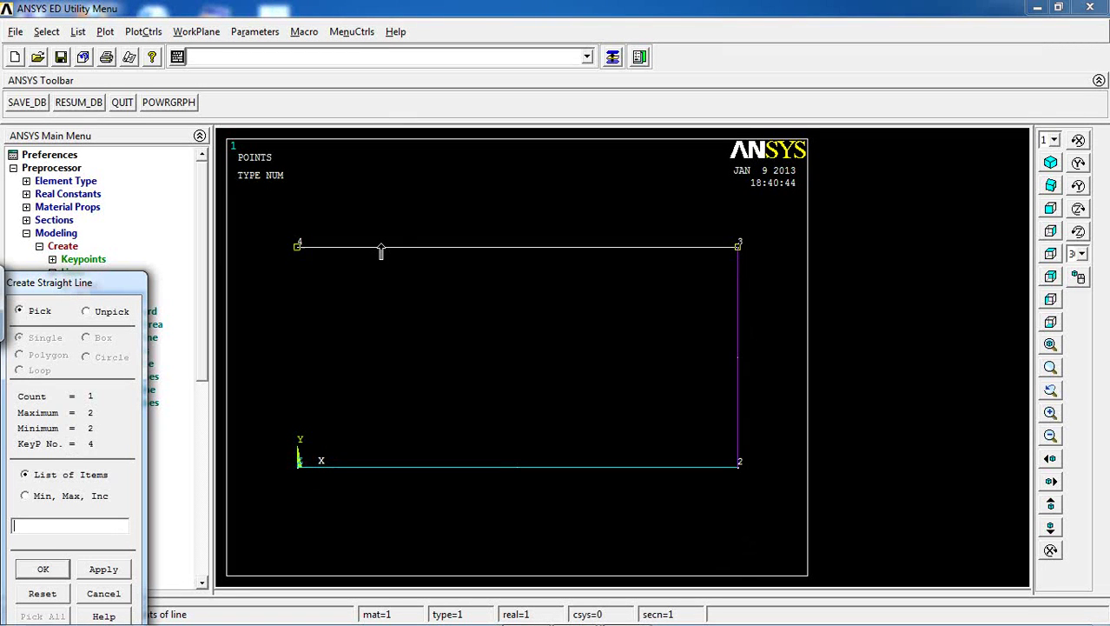
click(331, 353)
click(300, 521)
click(42, 568)
Create an arbitrary area from the bottom, right, top and left lines.
click(80, 287)
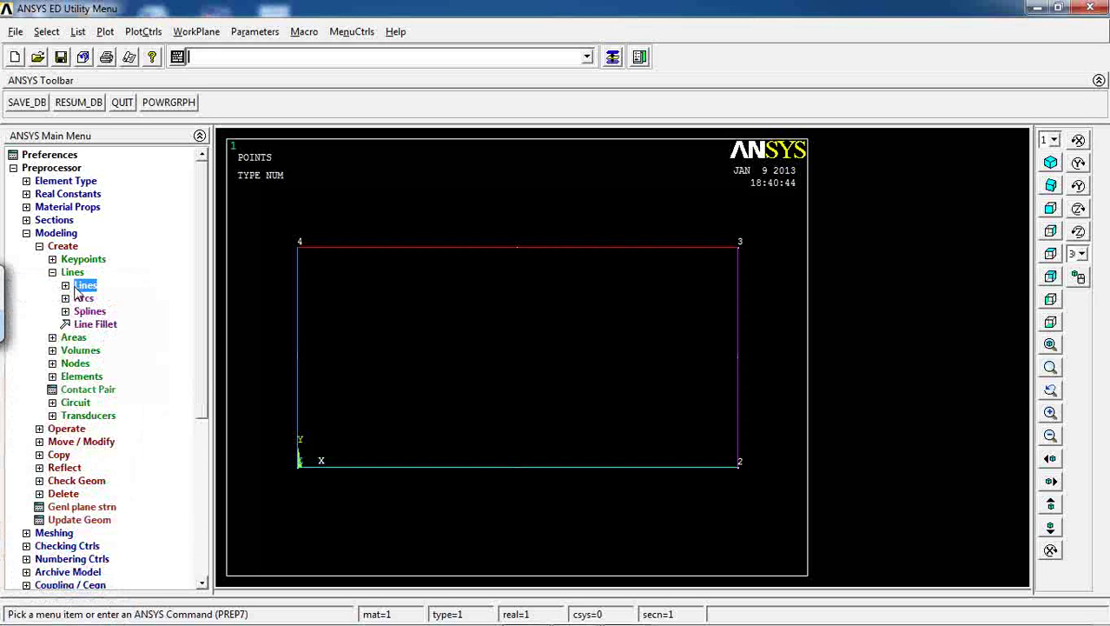
click(69, 340)
click(98, 298)
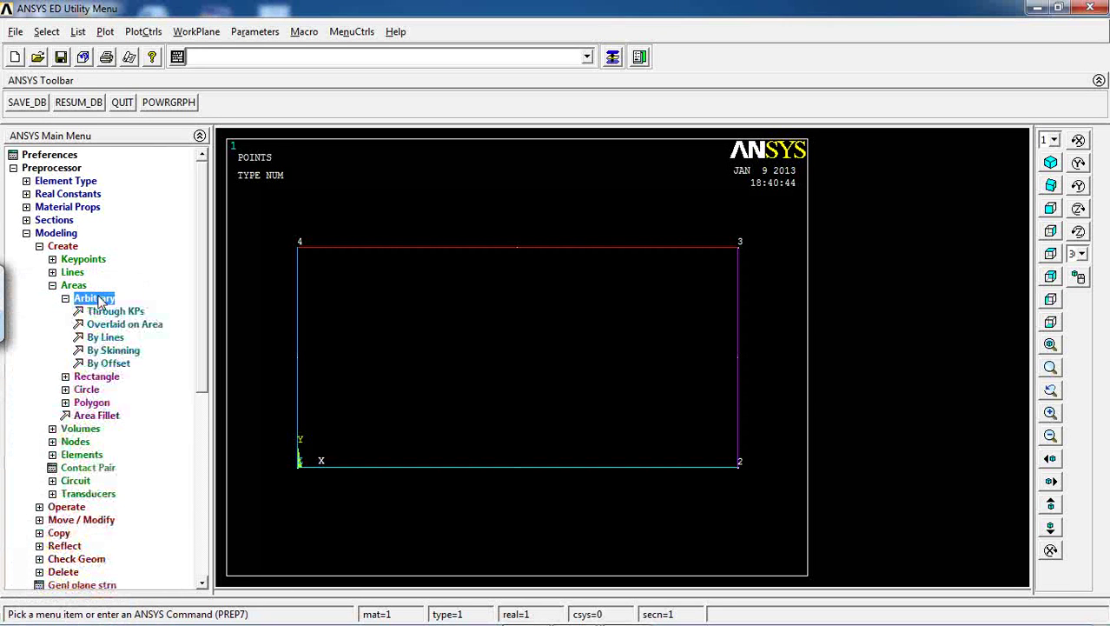
click(108, 338)
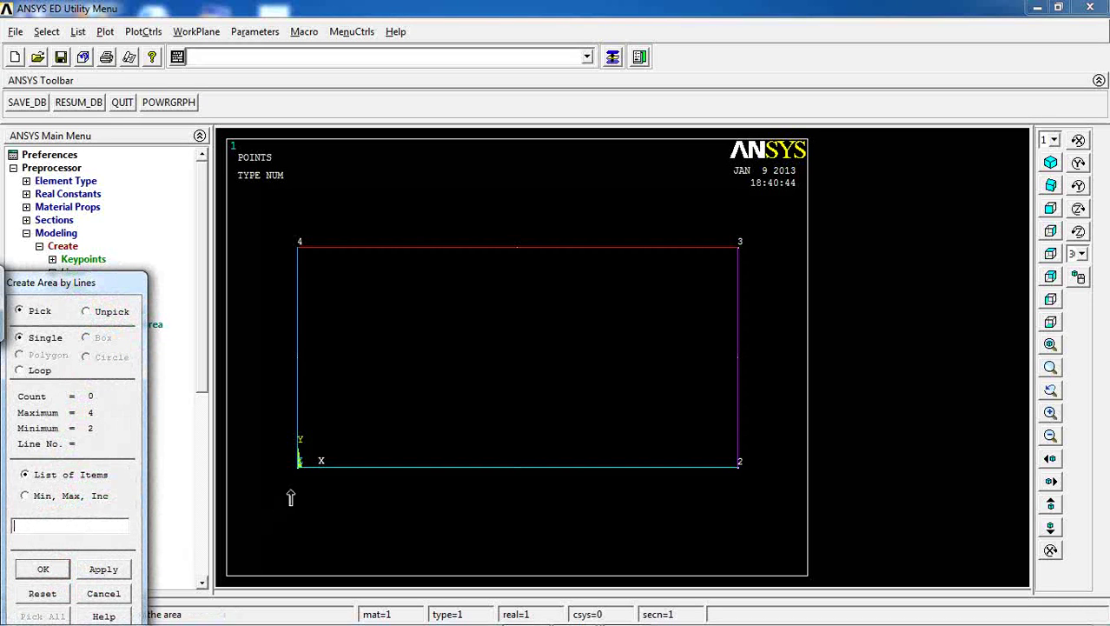
click(467, 508)
click(719, 378)
click(632, 283)
click(311, 369)
click(64, 571)
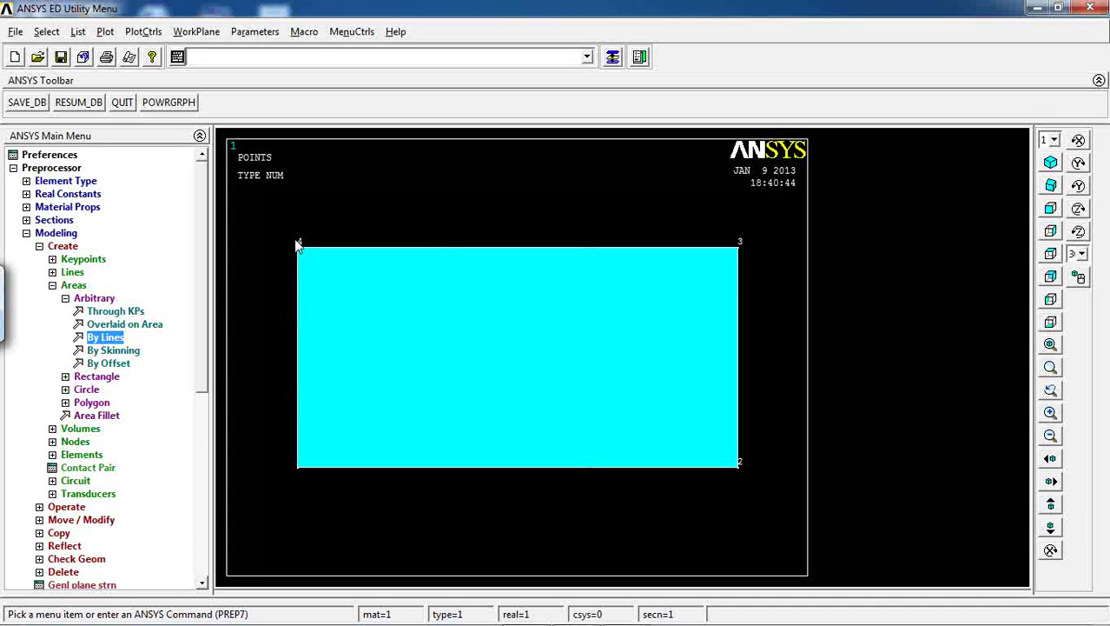
Mesh the rectangular area in MeshTool with Smart Size enabled at level 3.
click(73, 287)
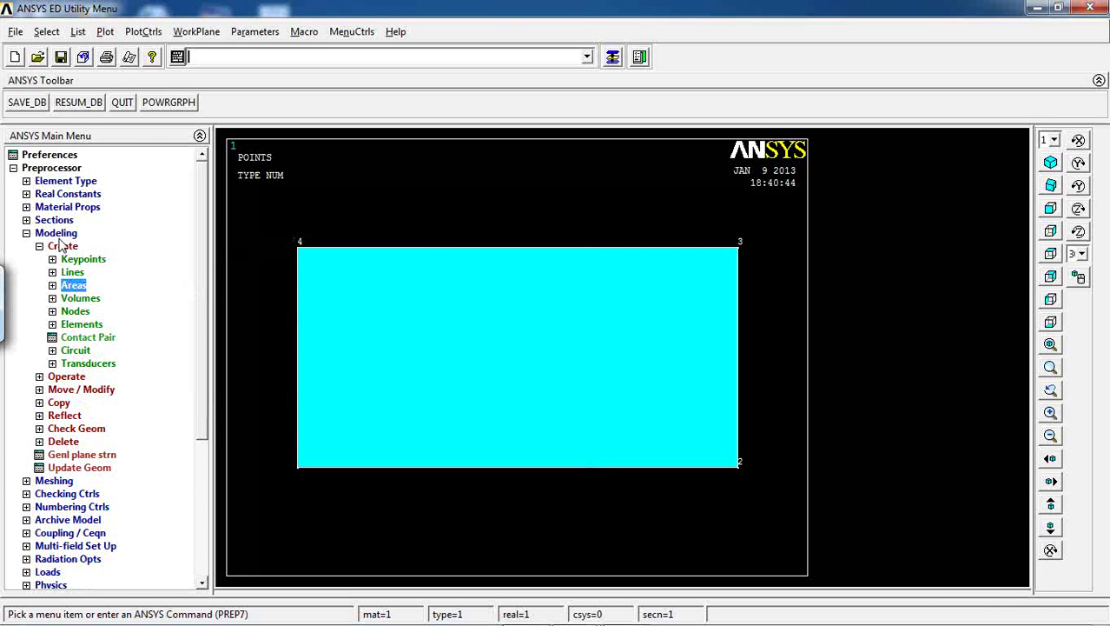
click(57, 235)
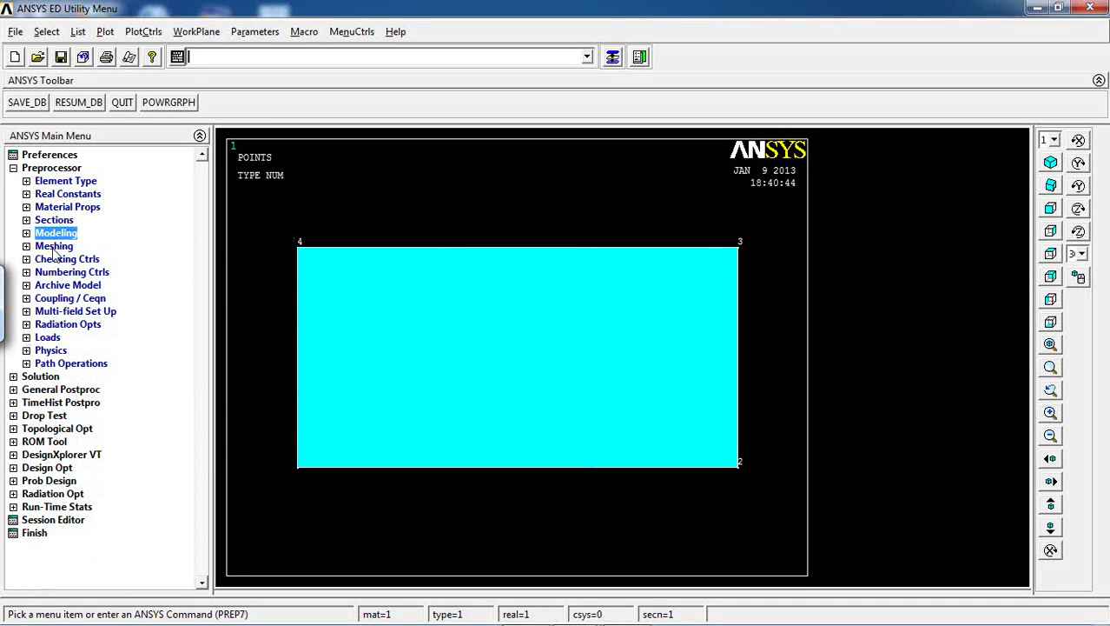
click(54, 247)
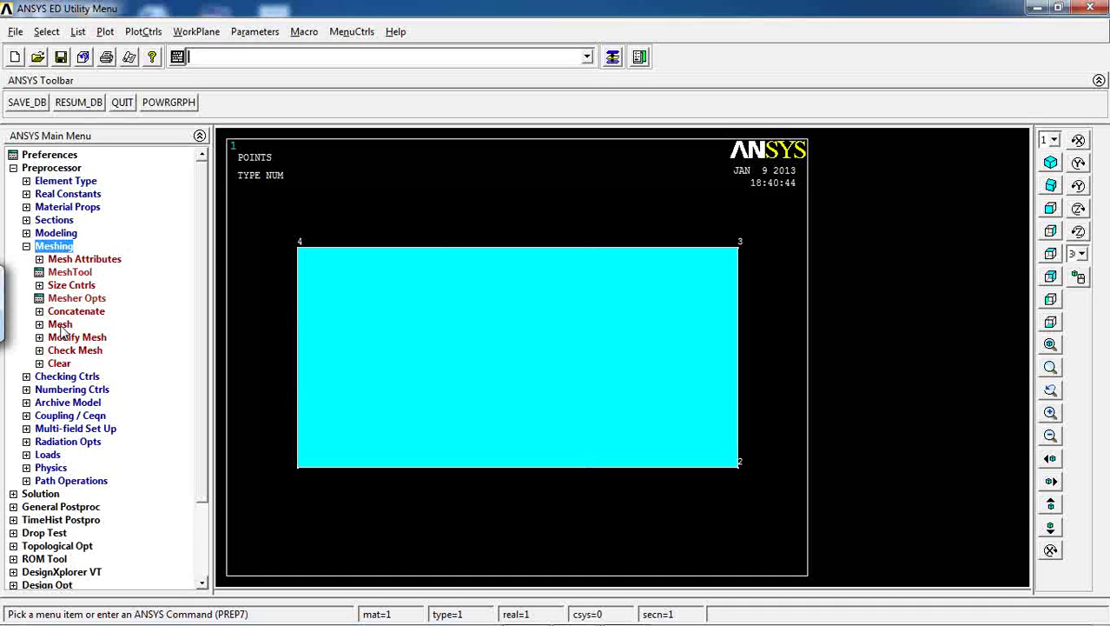
click(68, 272)
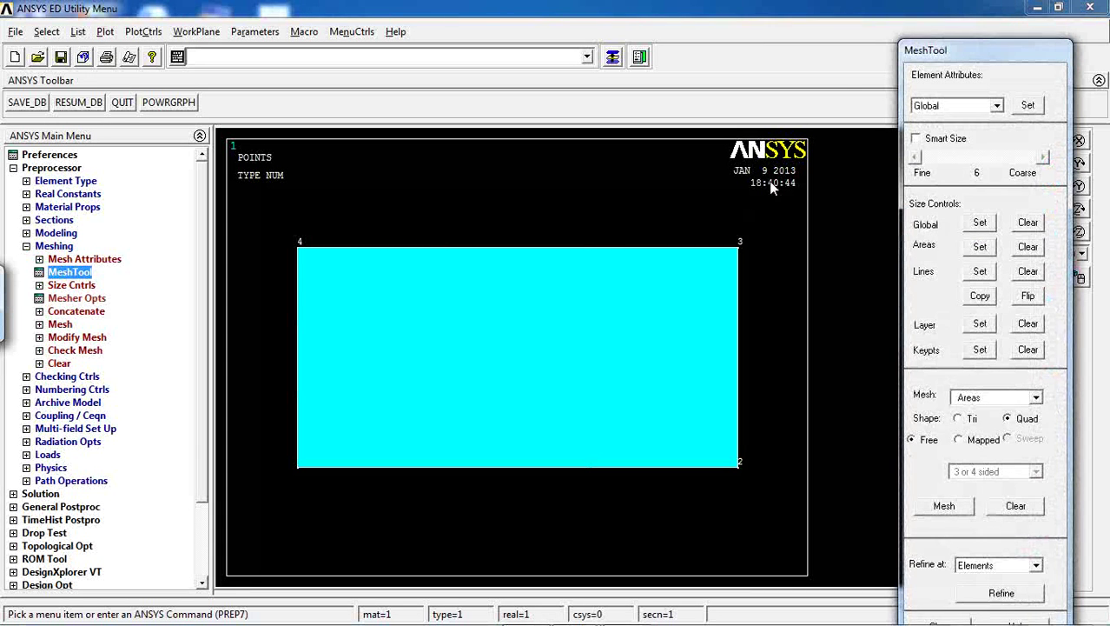
drag(945, 56, 902, 26)
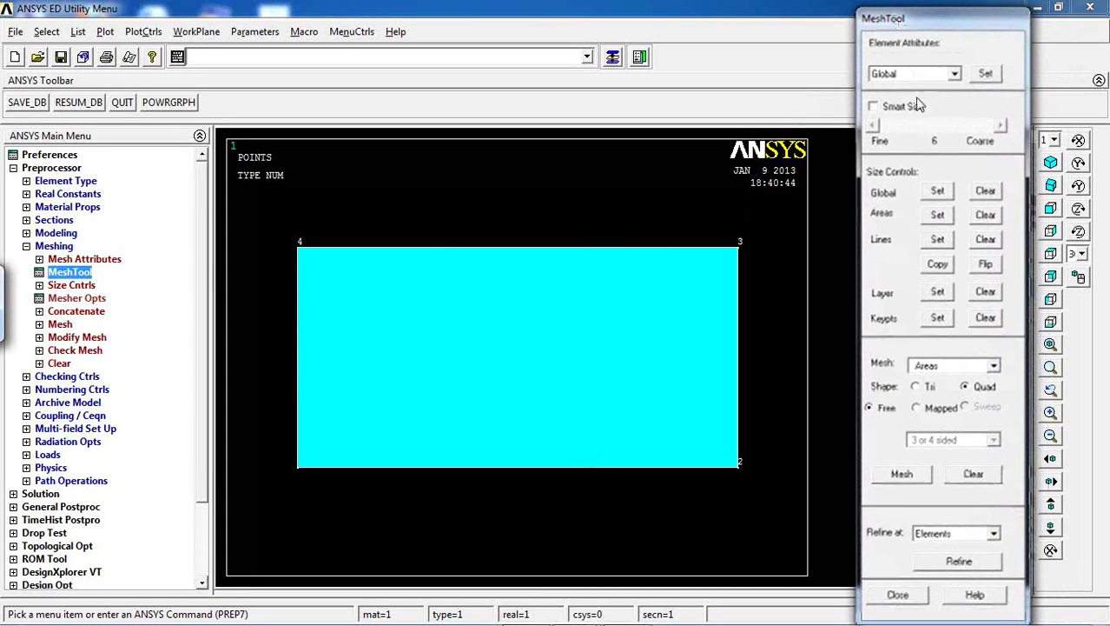
click(887, 110)
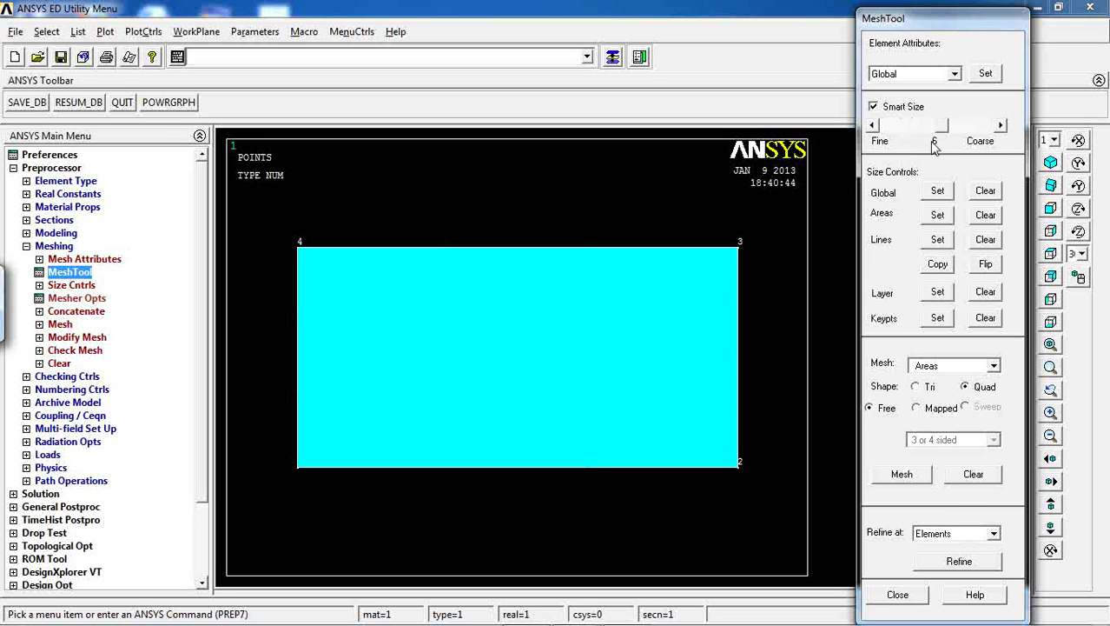
click(873, 126)
click(873, 126)
click(873, 126)
click(902, 474)
click(547, 355)
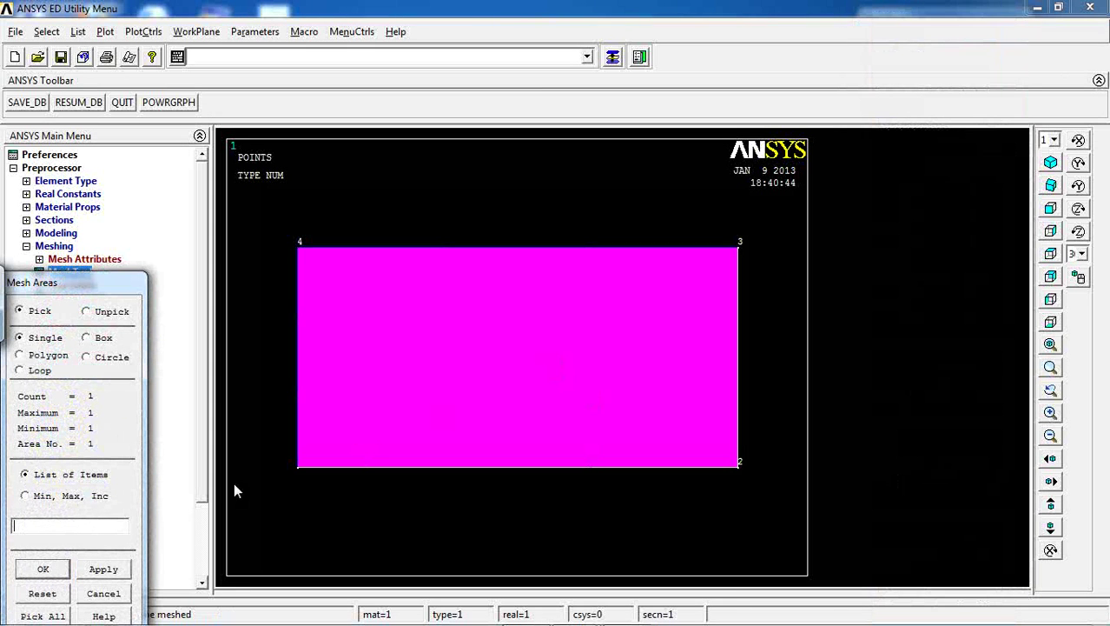
click(39, 573)
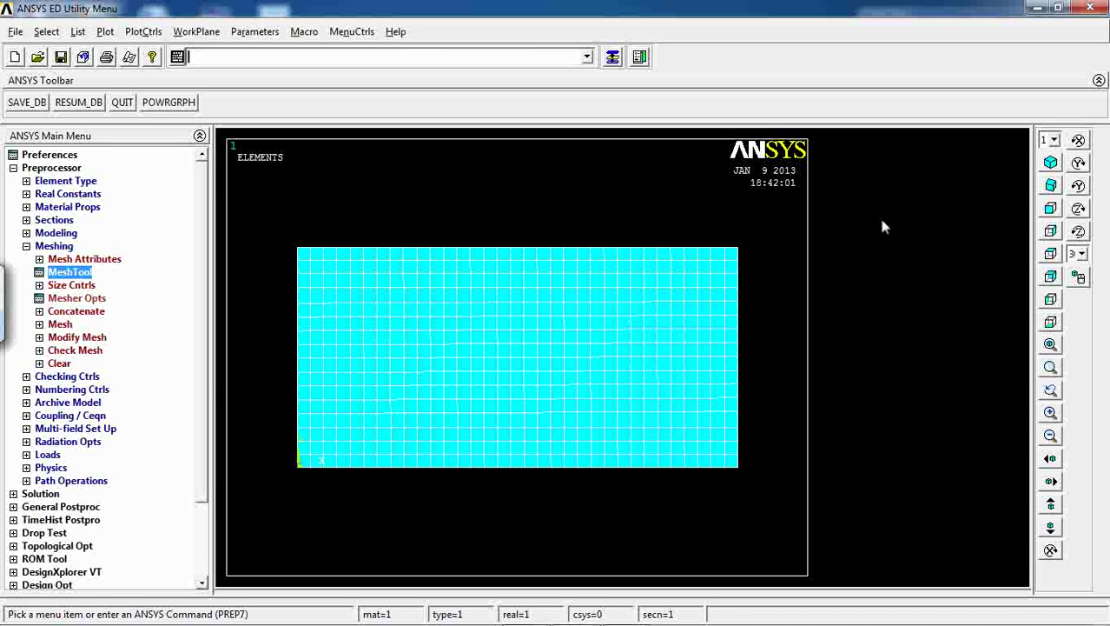
Start a new steady-state analysis and close the MeshTool.
click(54, 246)
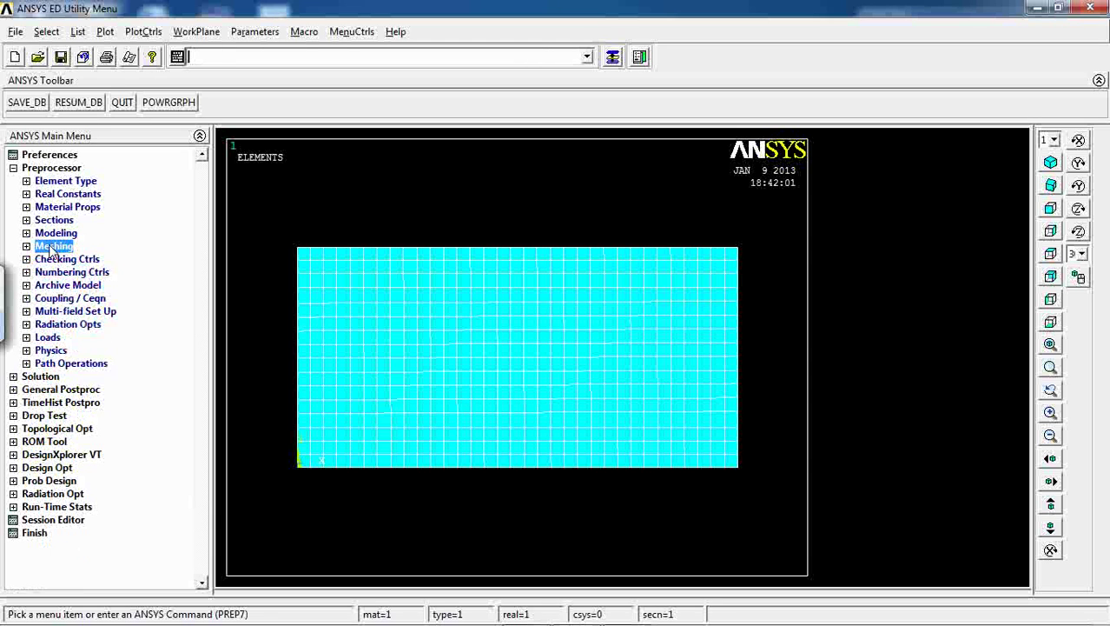
click(47, 339)
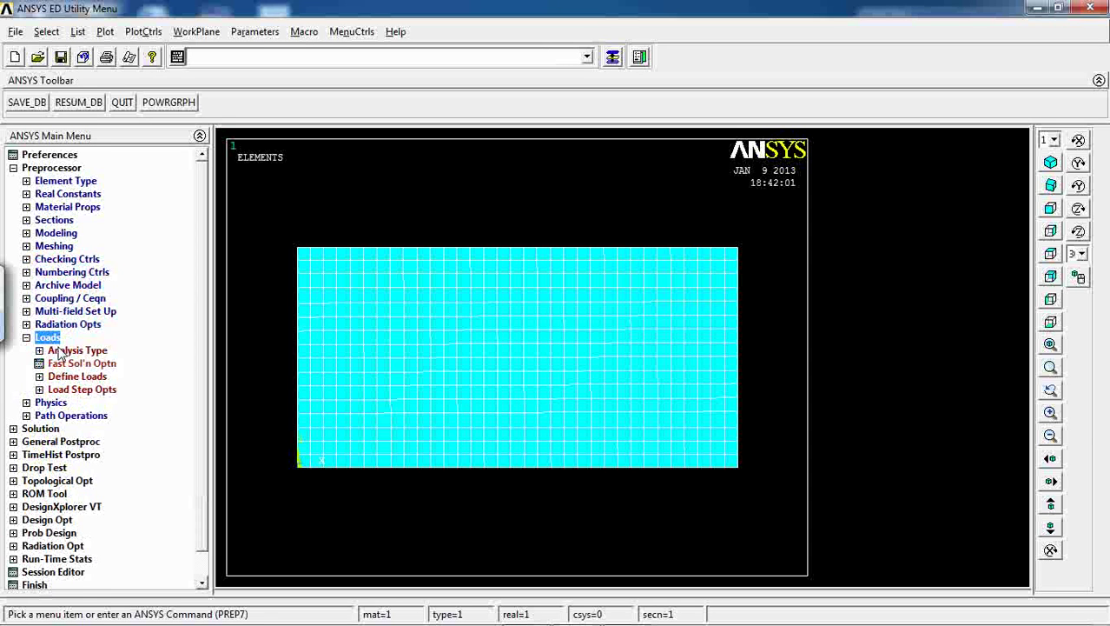
click(77, 351)
click(87, 365)
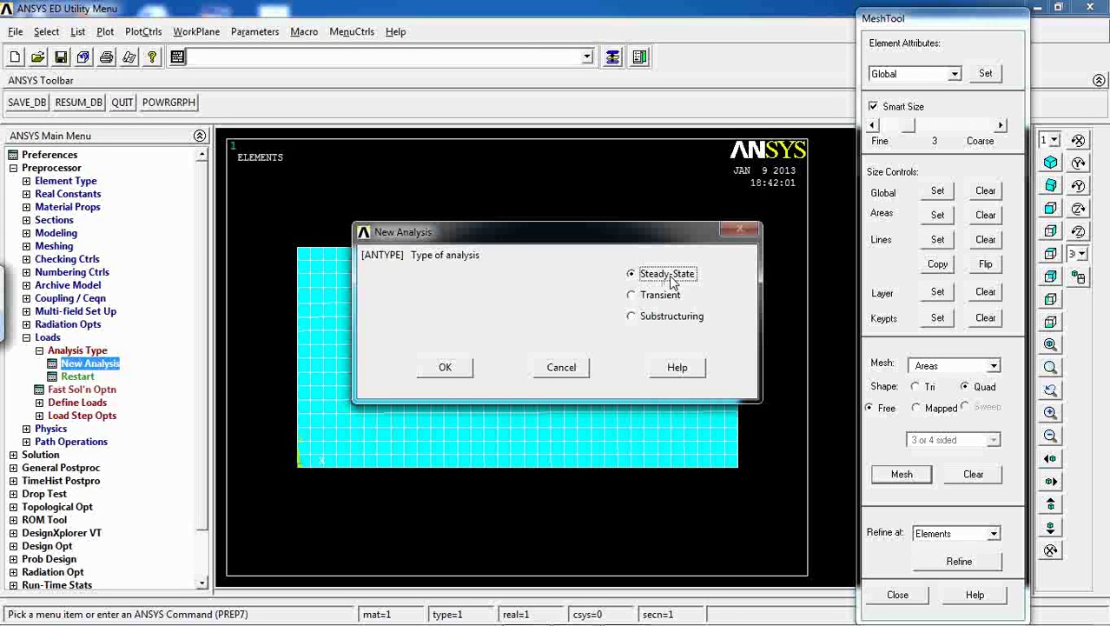
click(897, 594)
click(445, 366)
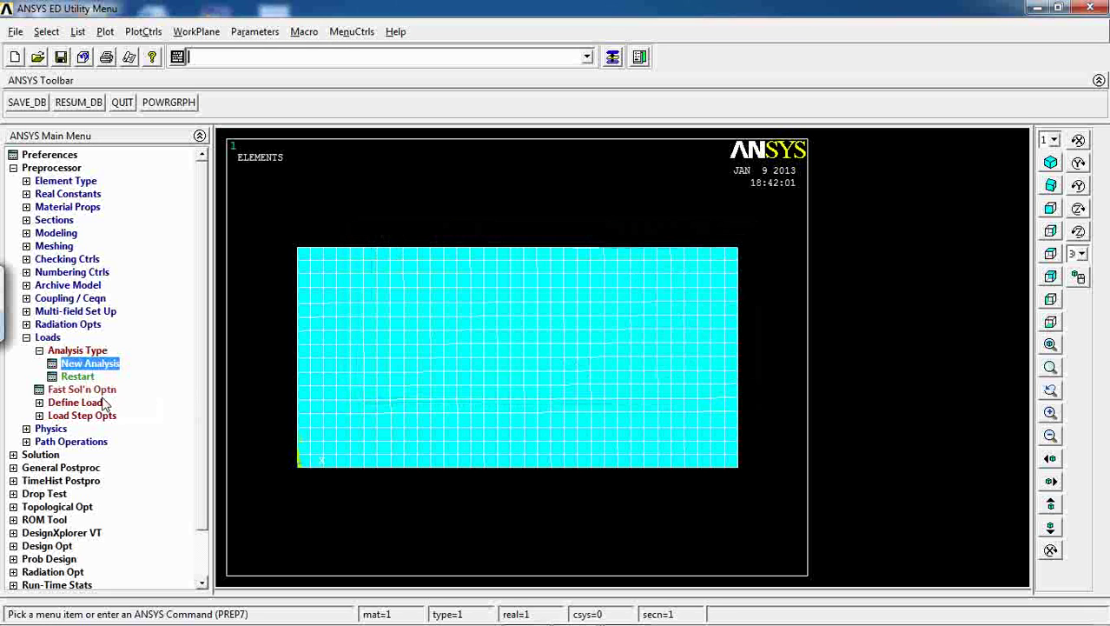
Apply a TEMP constraint of 100 to the plate's left edge line.
click(73, 402)
click(74, 403)
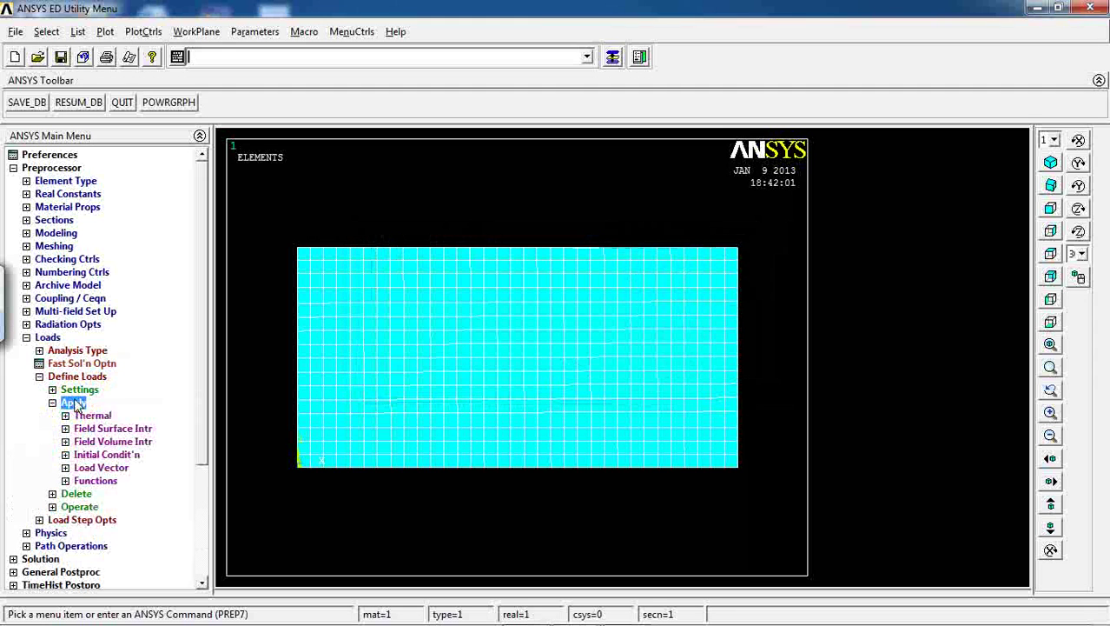
click(95, 416)
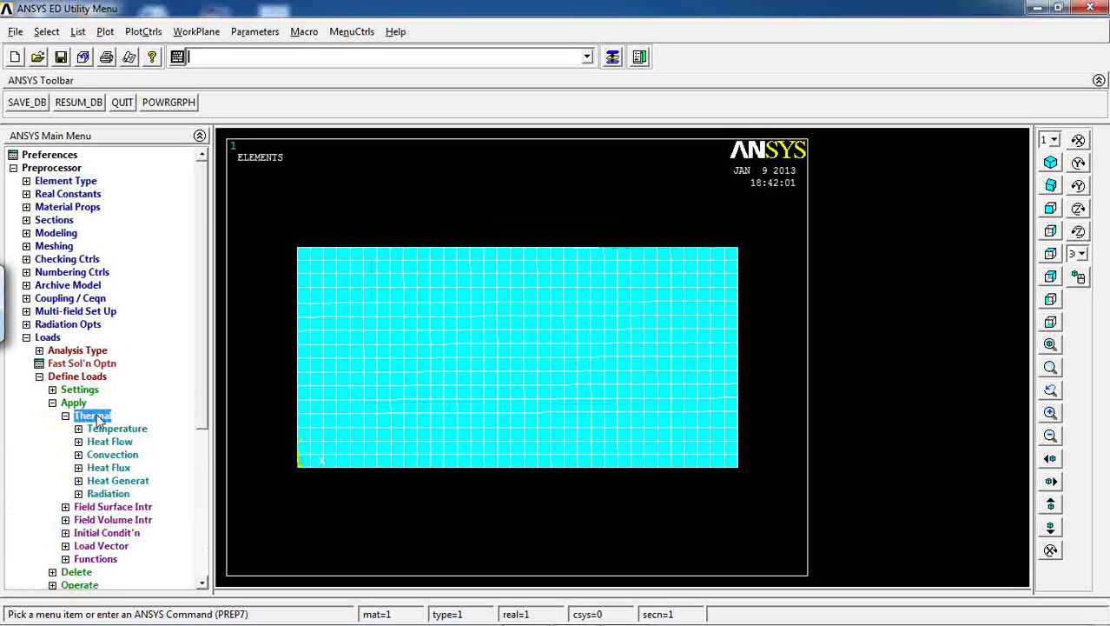
click(115, 429)
click(119, 458)
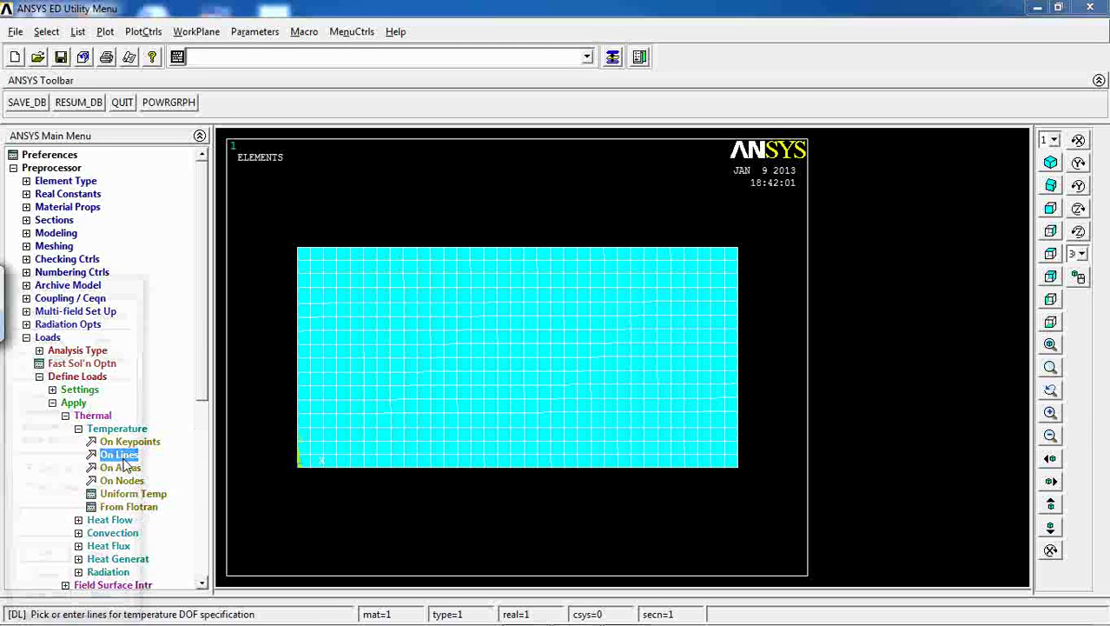
click(297, 340)
click(44, 569)
click(634, 207)
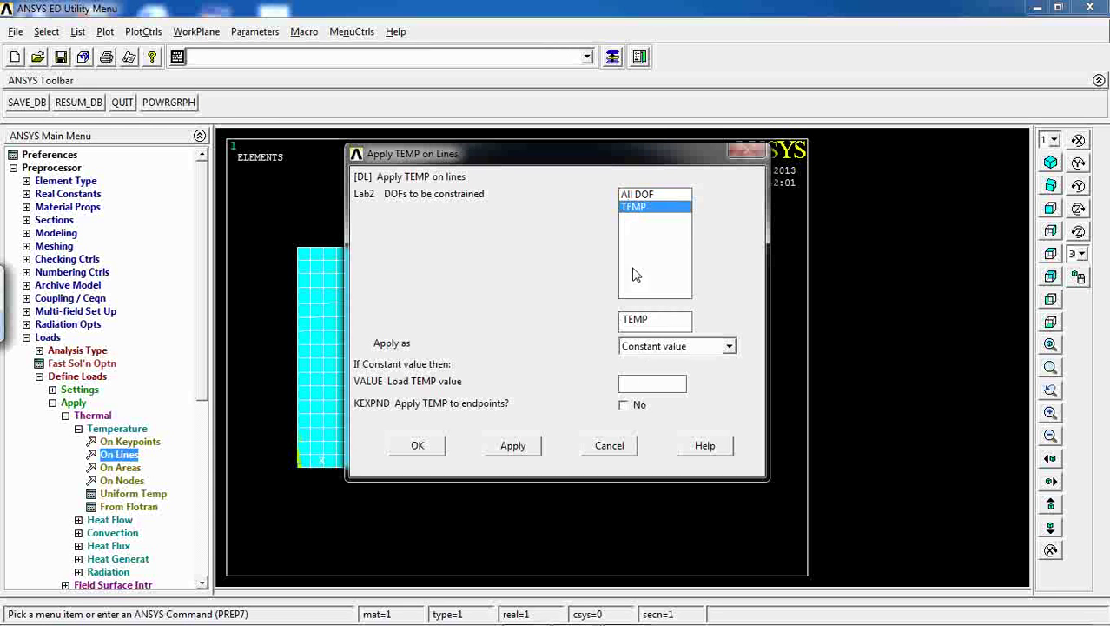
click(644, 382)
text(10)
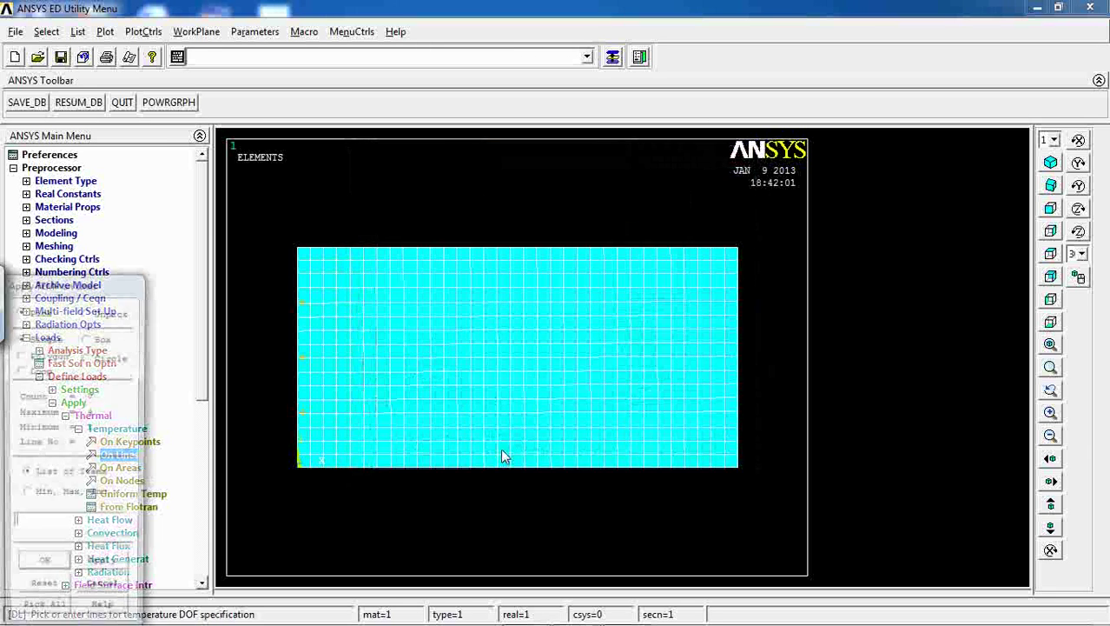
Apply a temperature of 20 to the plate's right edge line.
click(738, 322)
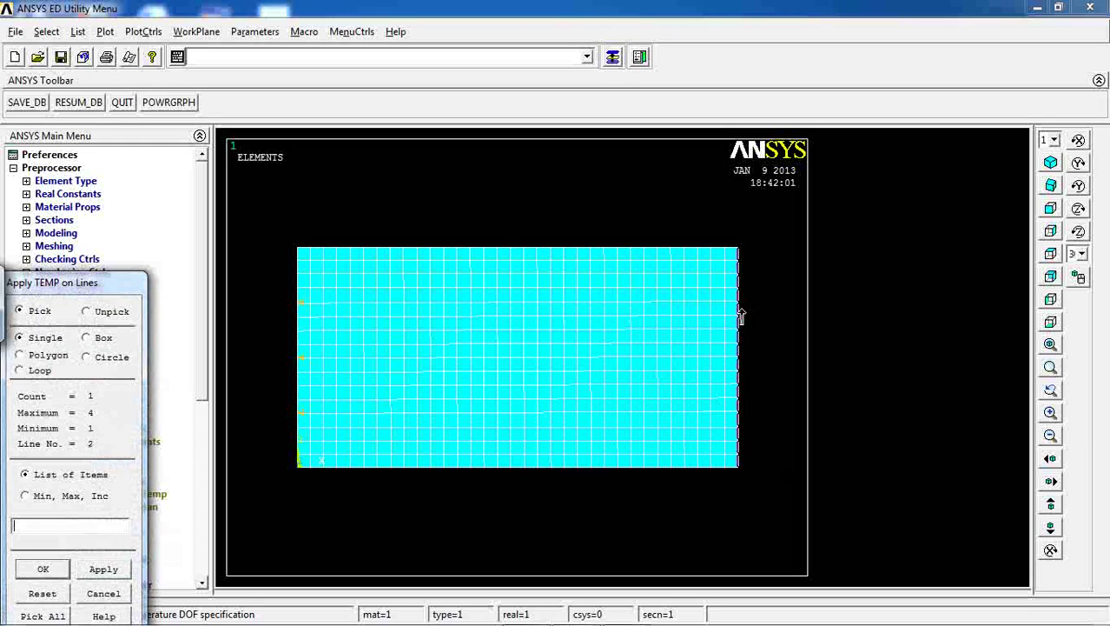
click(32, 569)
double_click(646, 384)
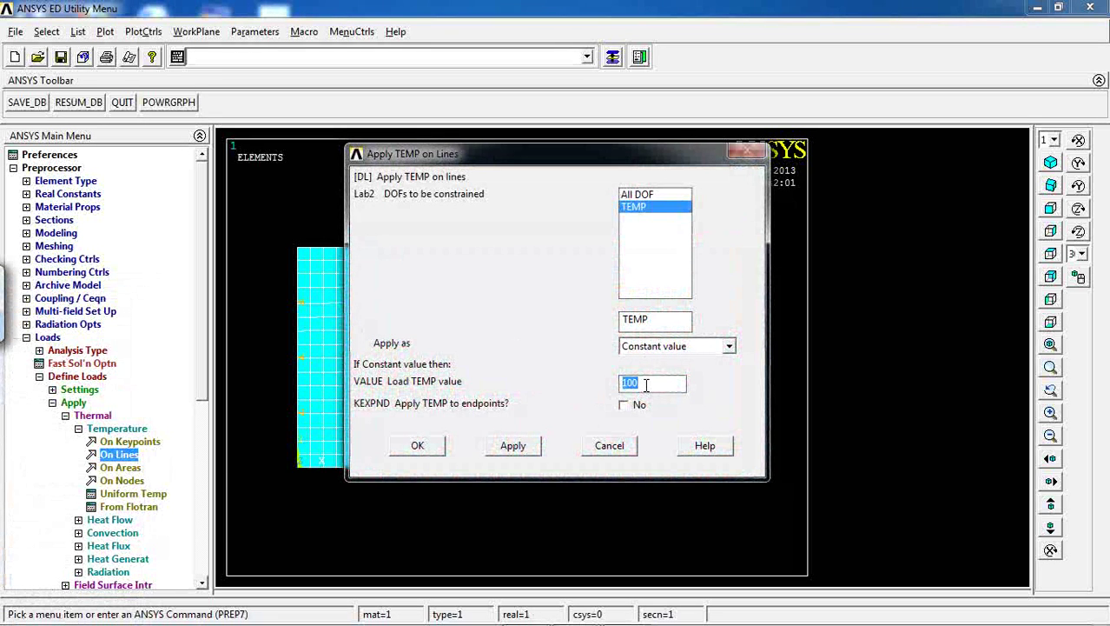
text(20)
click(417, 445)
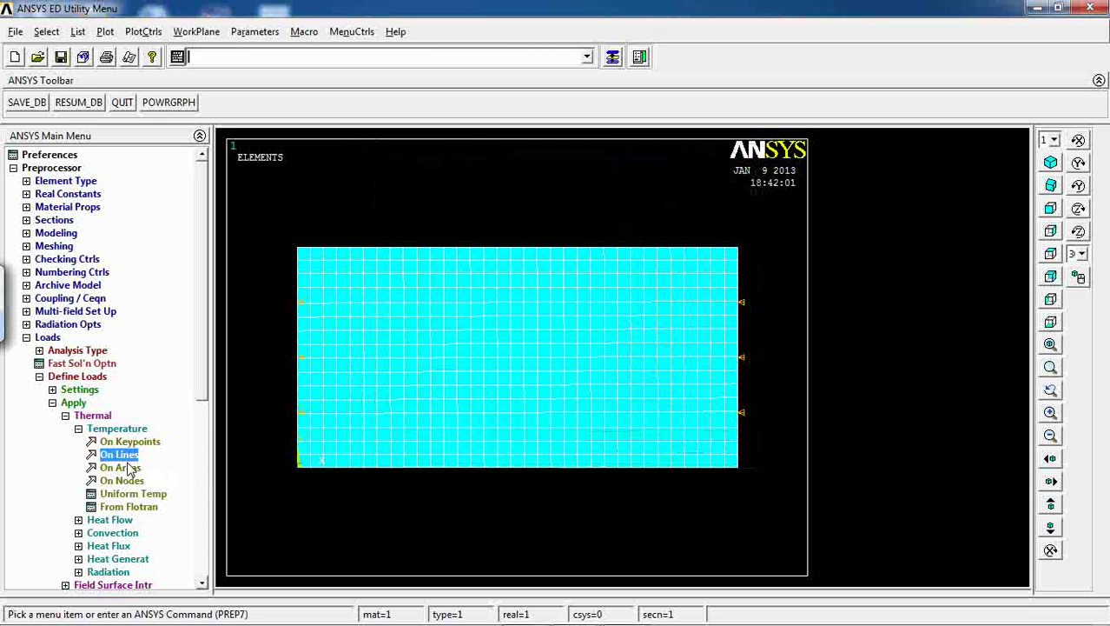
Enter a heat generation (HGEN) value of 2000 on bottom line 1.
click(98, 428)
click(92, 415)
click(92, 416)
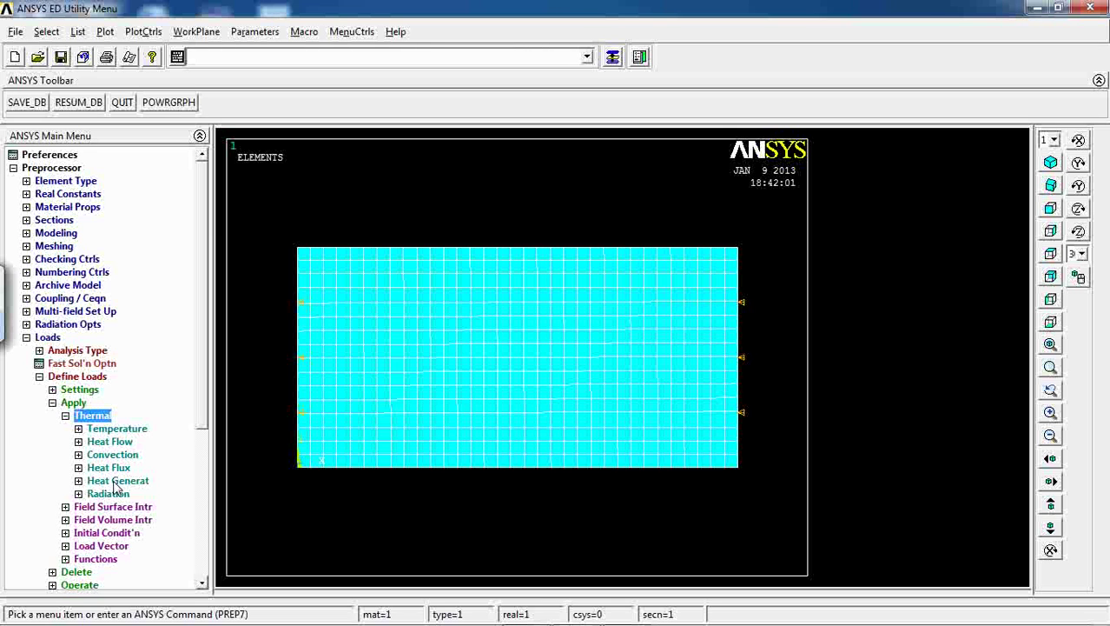
click(116, 482)
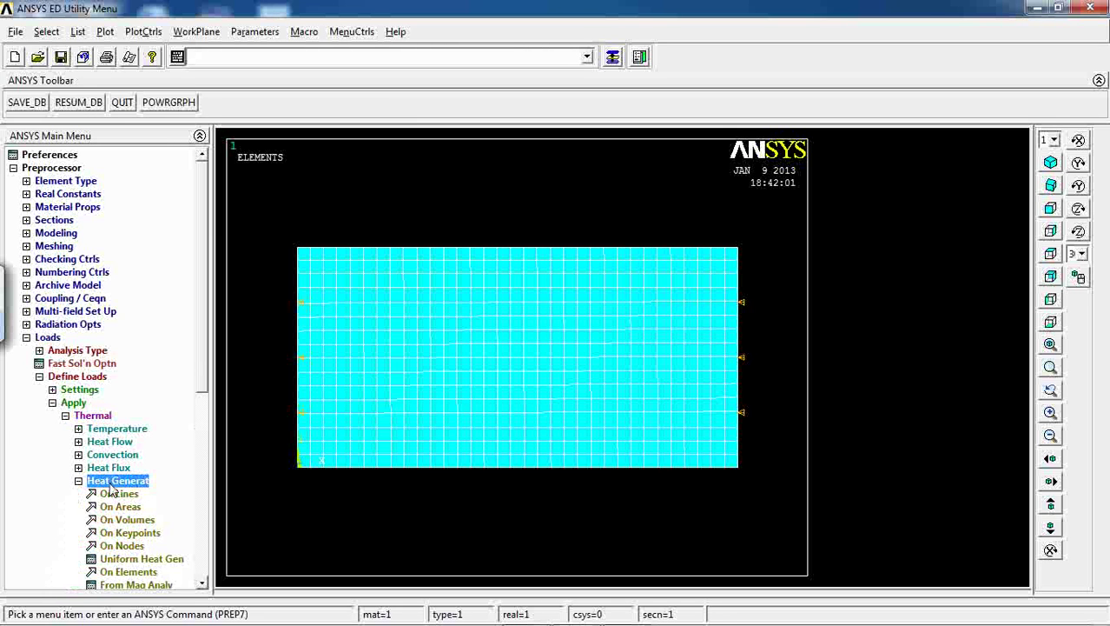
drag(207, 377, 209, 441)
click(120, 377)
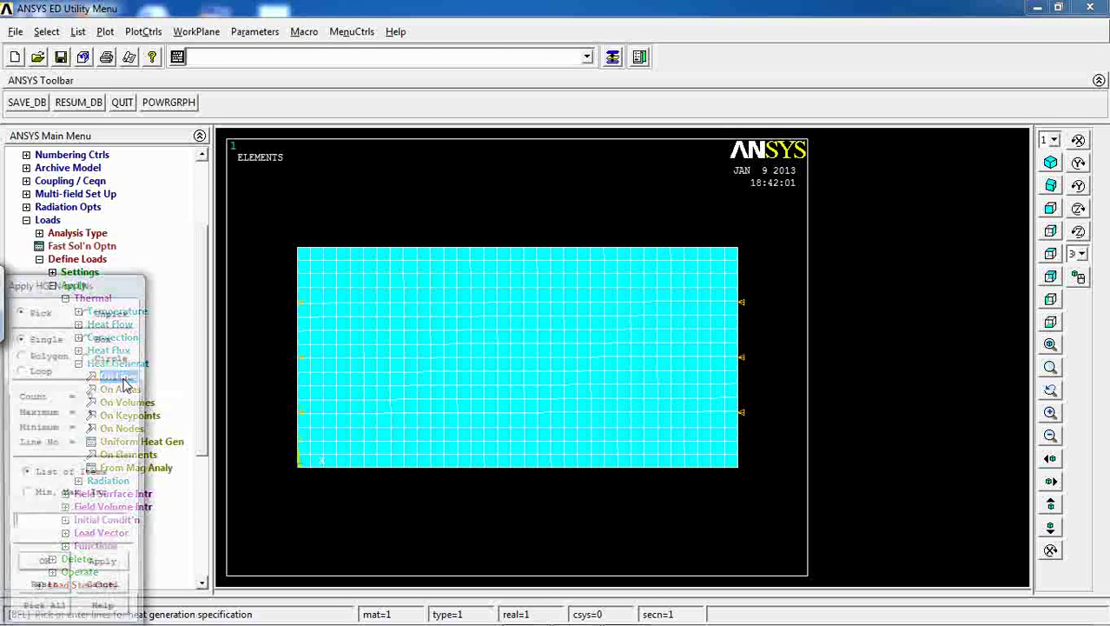
click(424, 467)
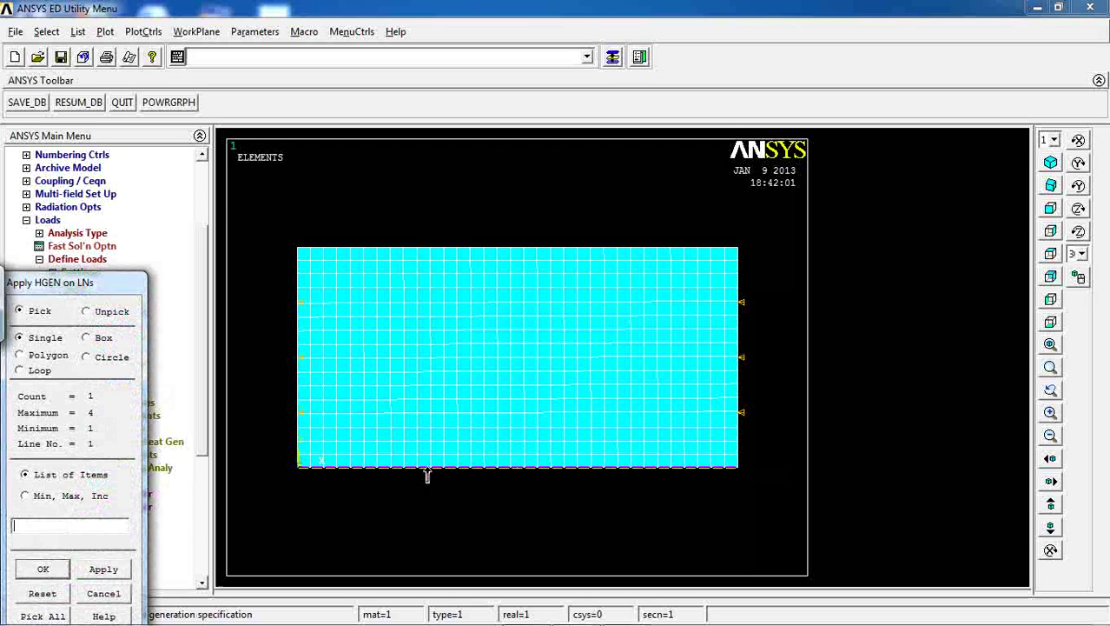
click(45, 571)
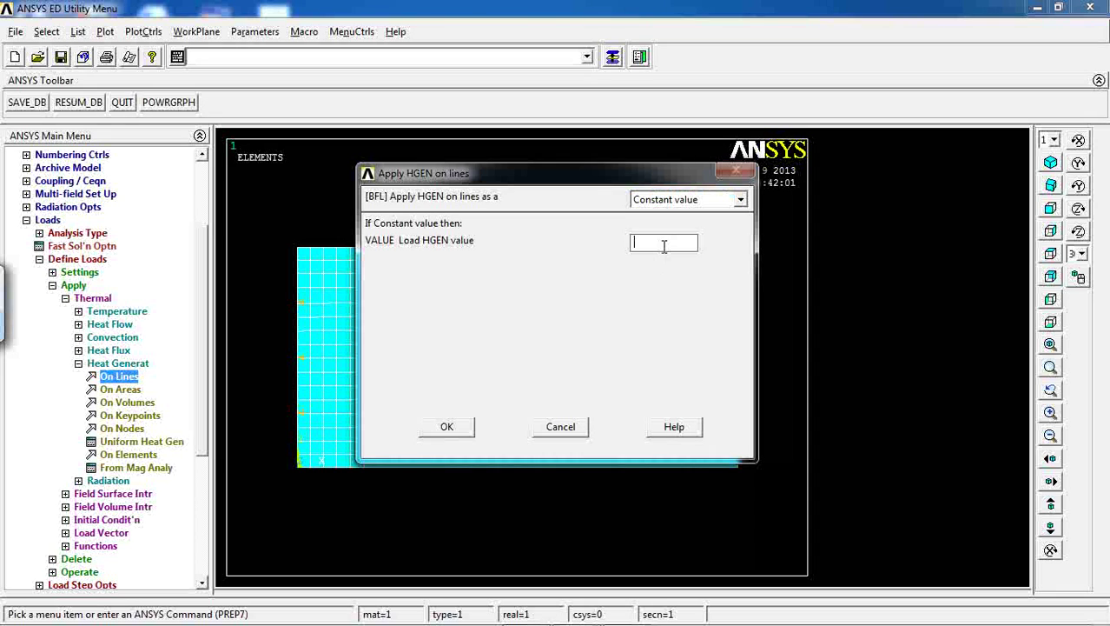
click(663, 246)
text(2000)
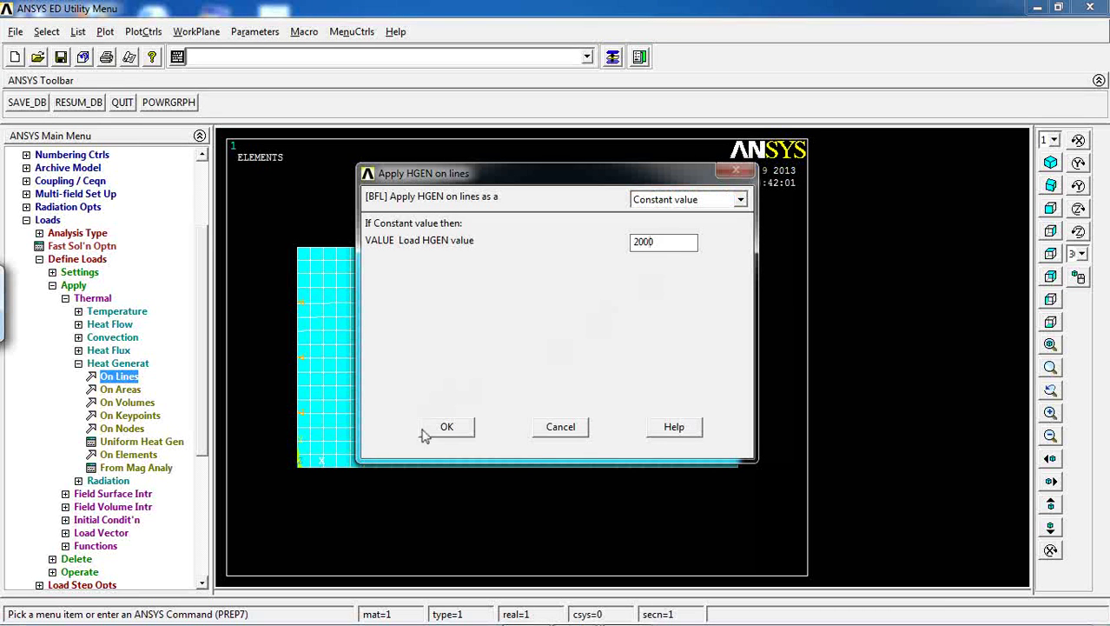
Confirm the 2000 heat generation and apply a heat flux of 0 to top line 3.
click(447, 427)
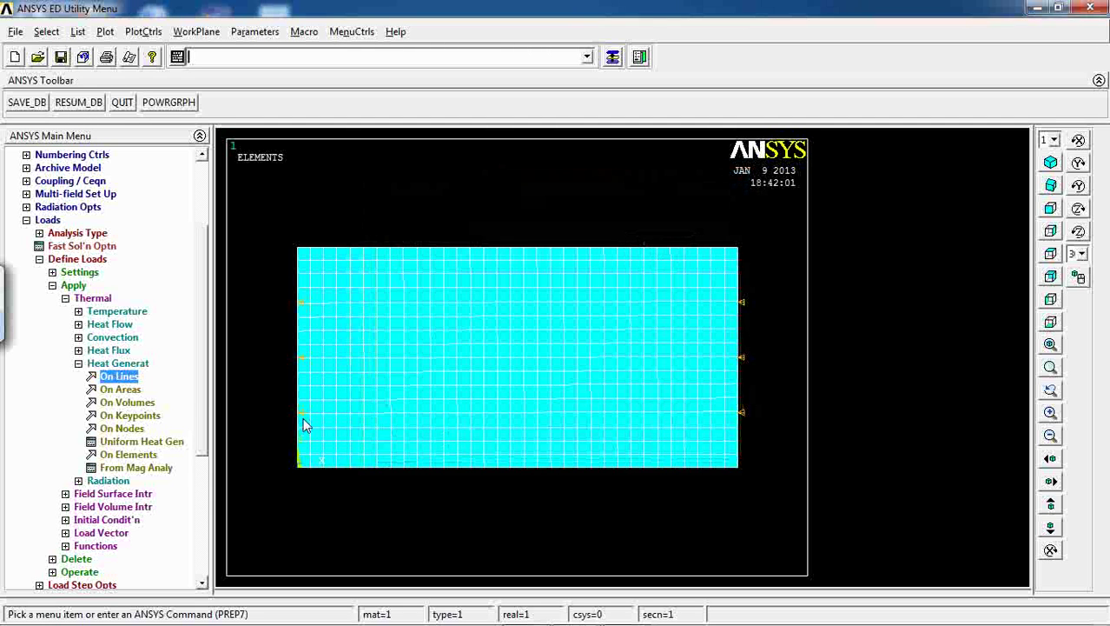
click(119, 362)
click(108, 350)
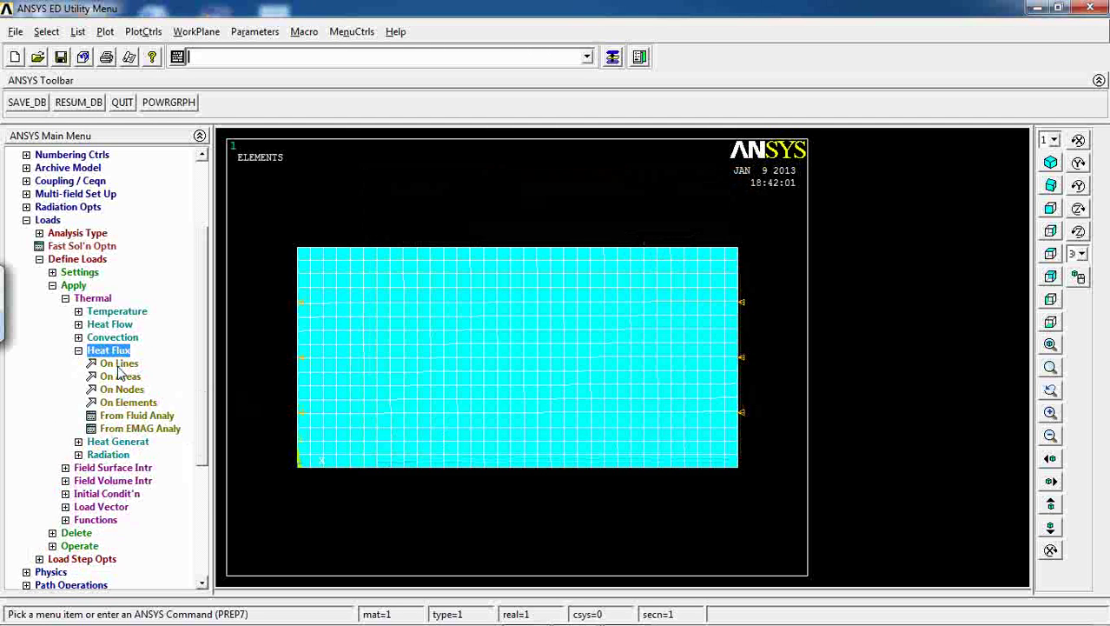
click(122, 363)
click(452, 254)
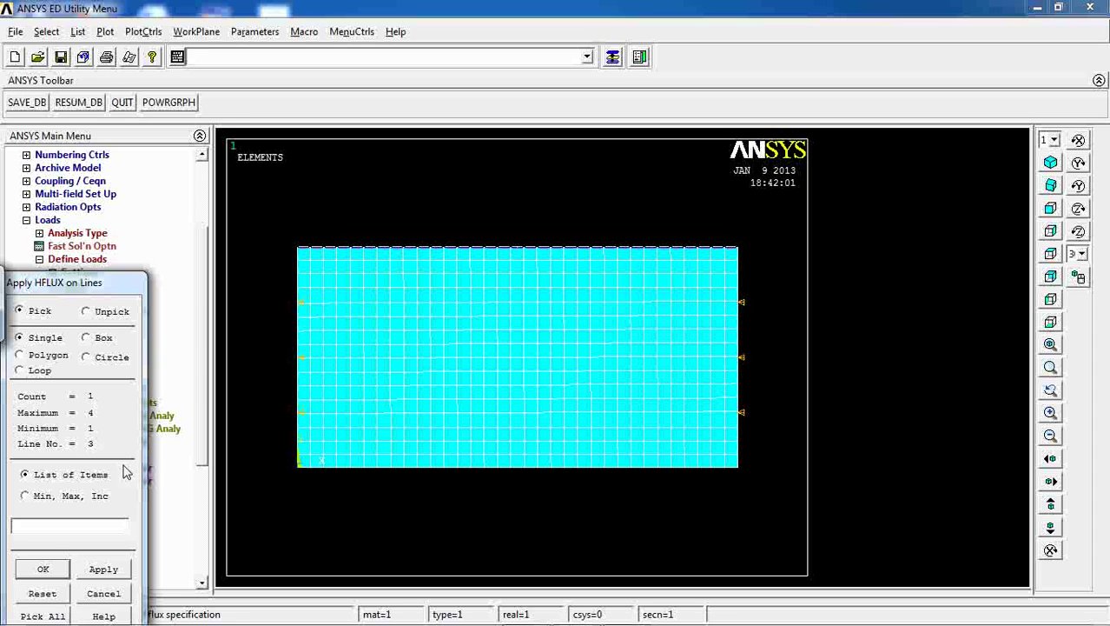
click(52, 567)
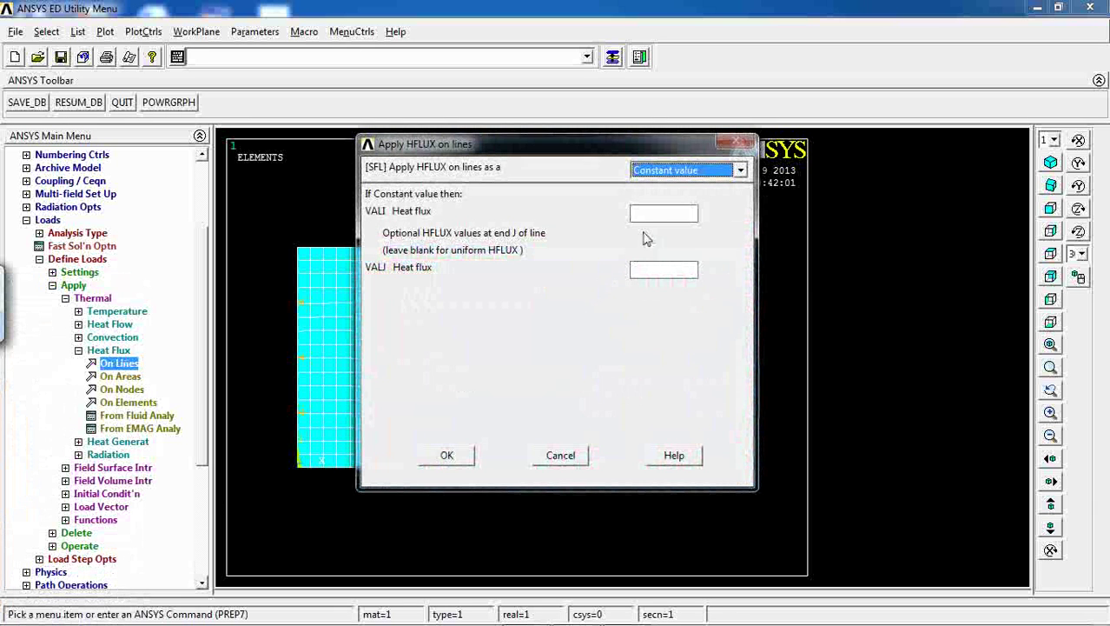
click(651, 219)
text(0)
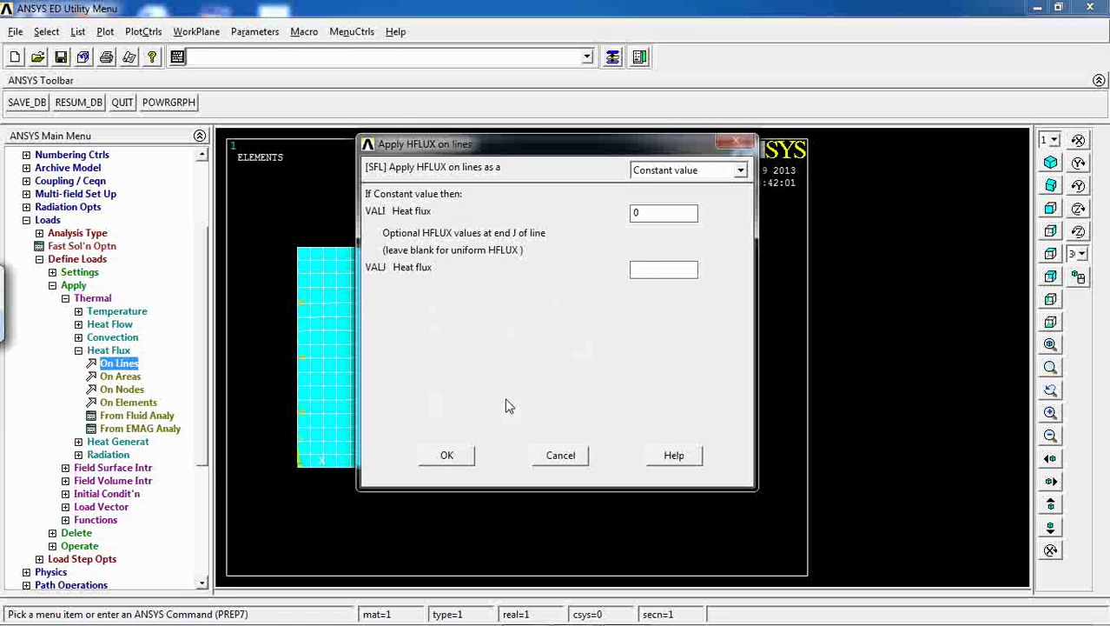
click(443, 456)
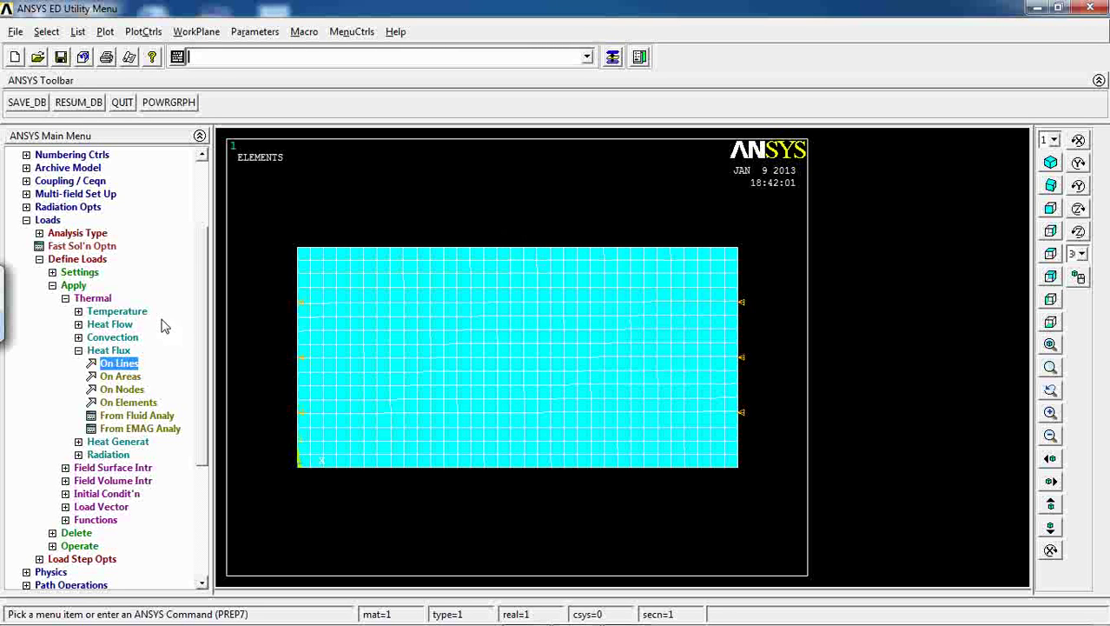
Solve the current load step, dismiss the 'solution is done' note and close the status listing.
click(48, 220)
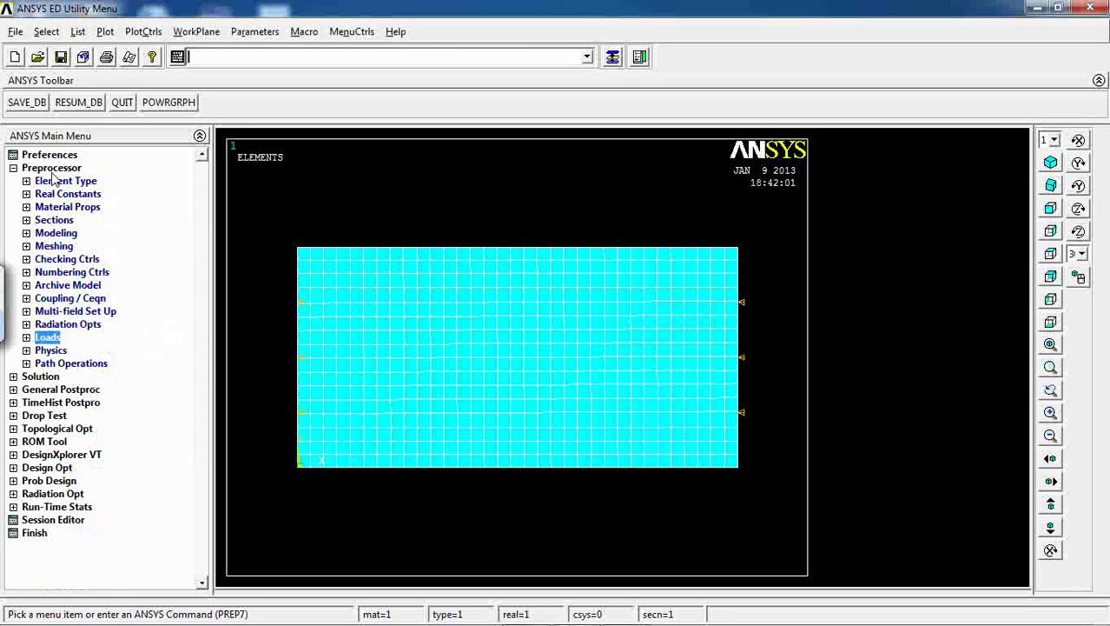
click(47, 170)
click(37, 181)
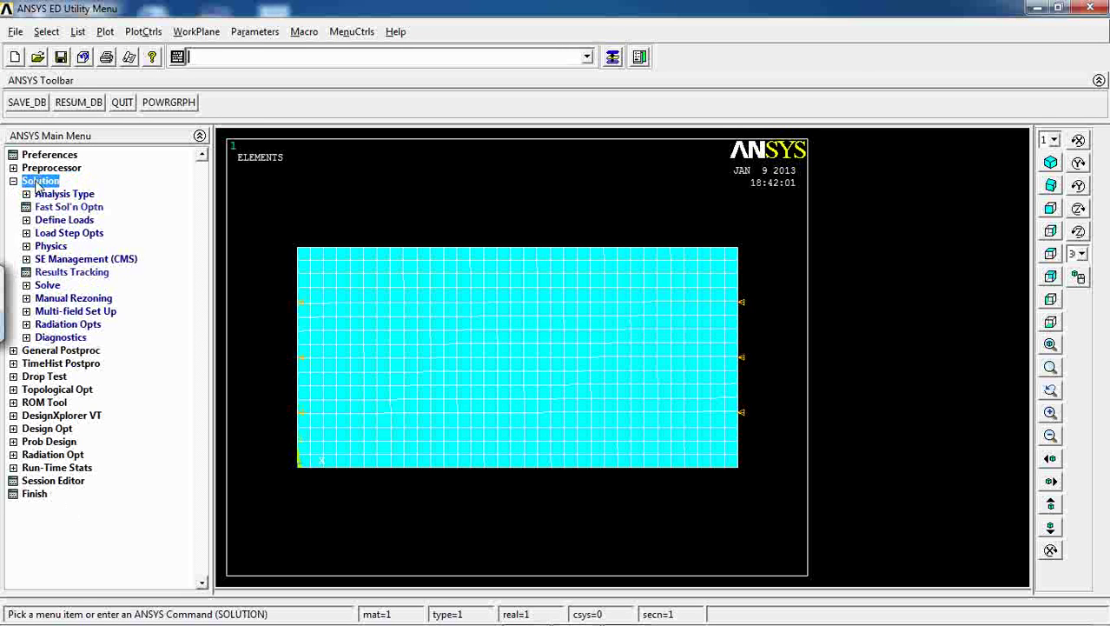
click(48, 286)
click(72, 299)
click(532, 383)
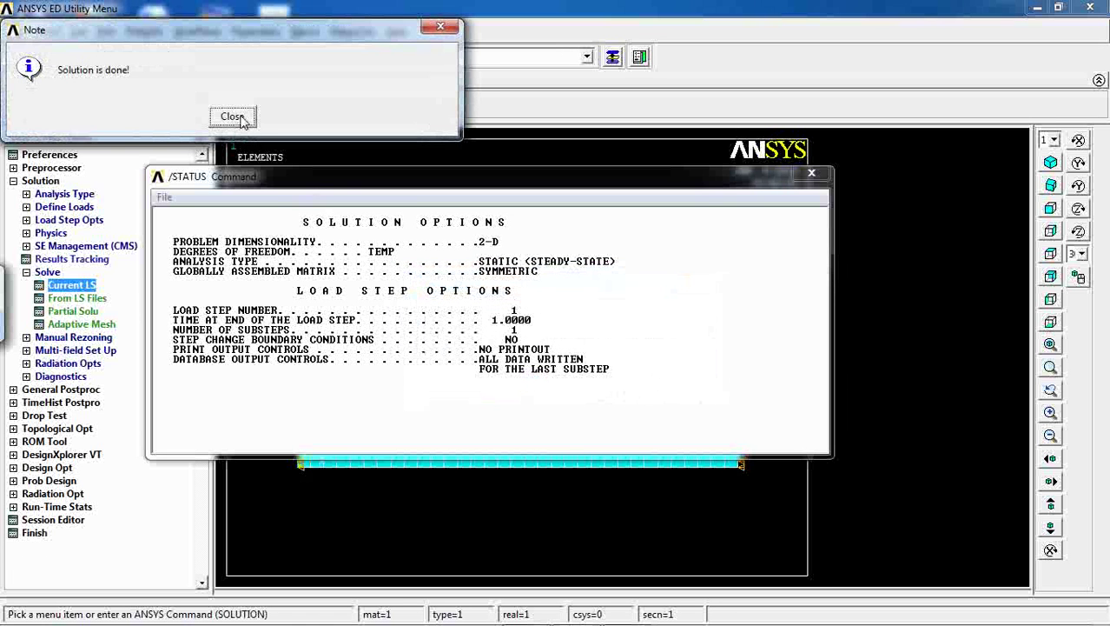
click(232, 117)
click(813, 177)
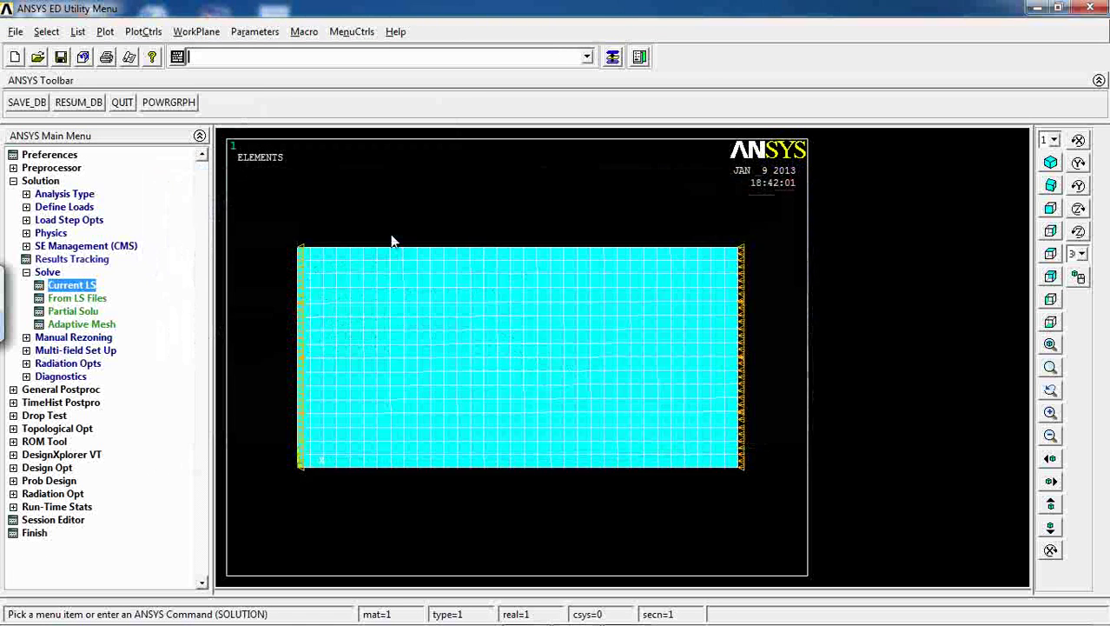
click(19, 182)
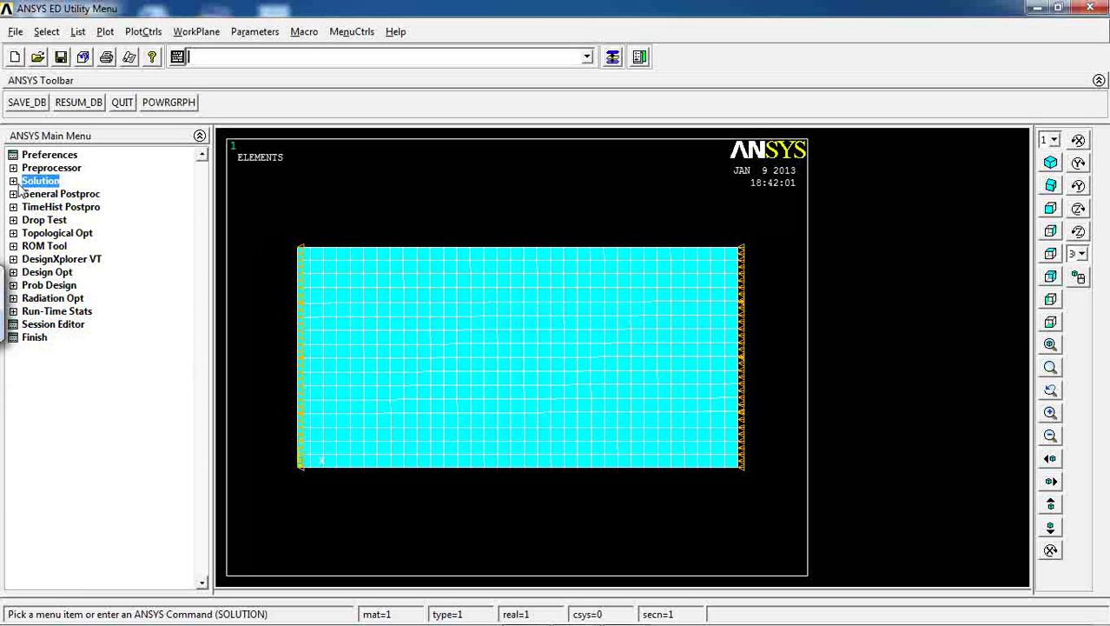
Plot a nodal solution contour of DOF nodal temperature, ranging from 20 to 100.
click(26, 193)
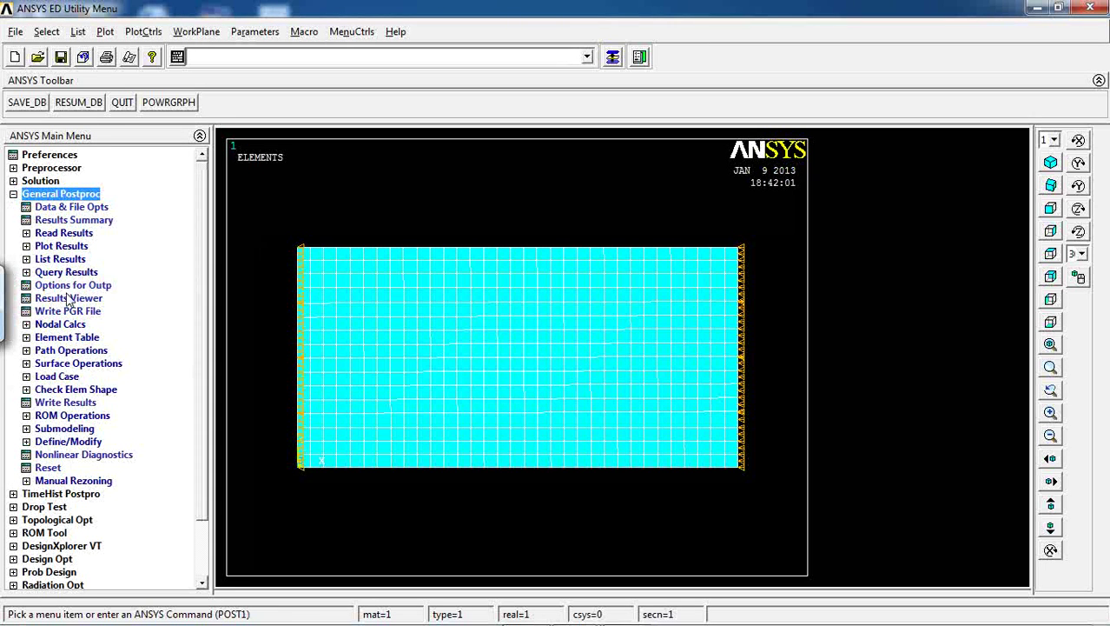
click(58, 249)
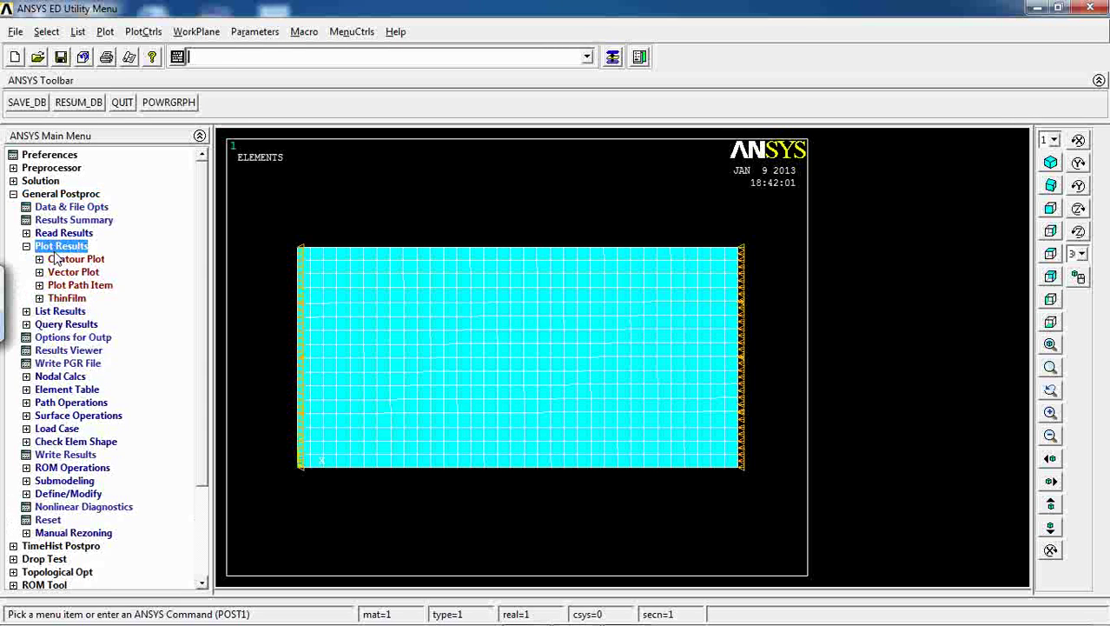
click(61, 260)
click(78, 272)
click(499, 184)
click(591, 499)
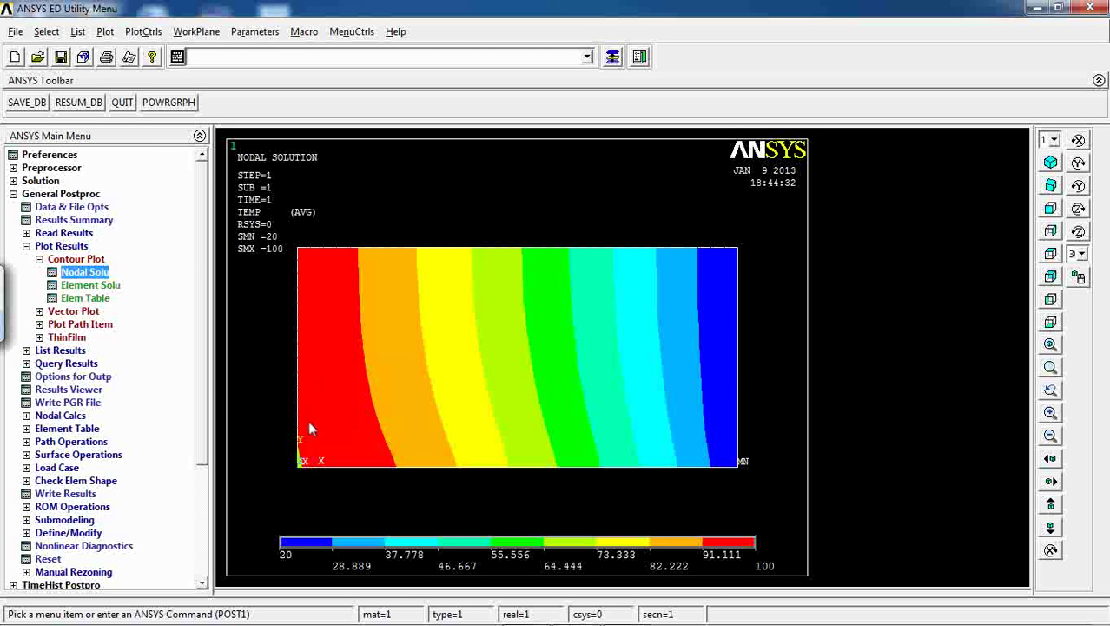
Plot a nodal contour of the X-component of thermal flux (TFX), from -84.562 to 1685.
click(76, 273)
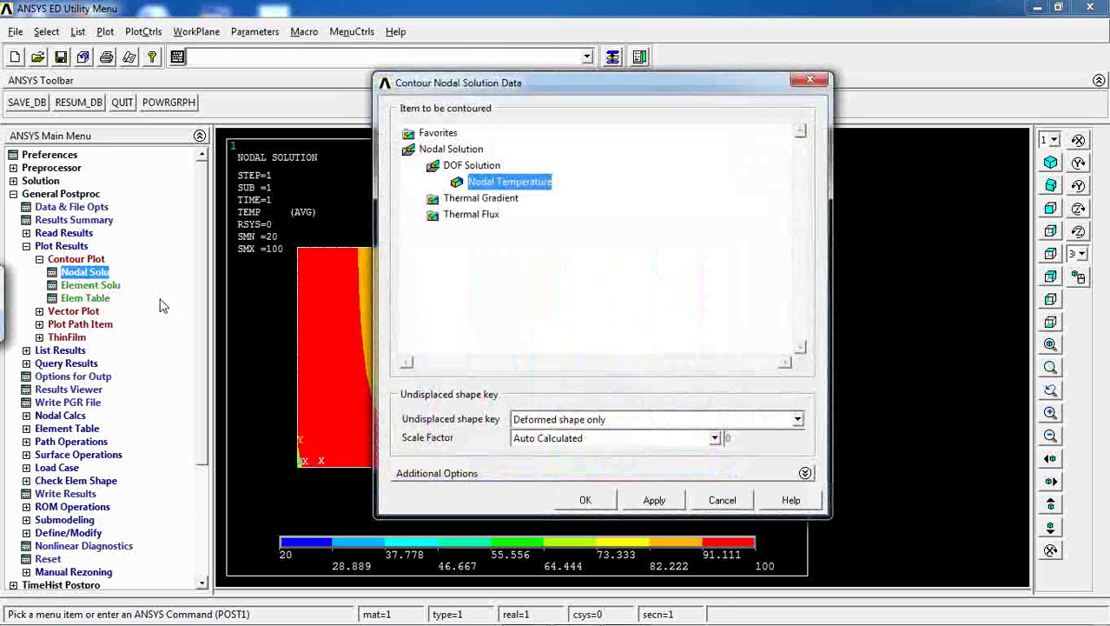
click(459, 217)
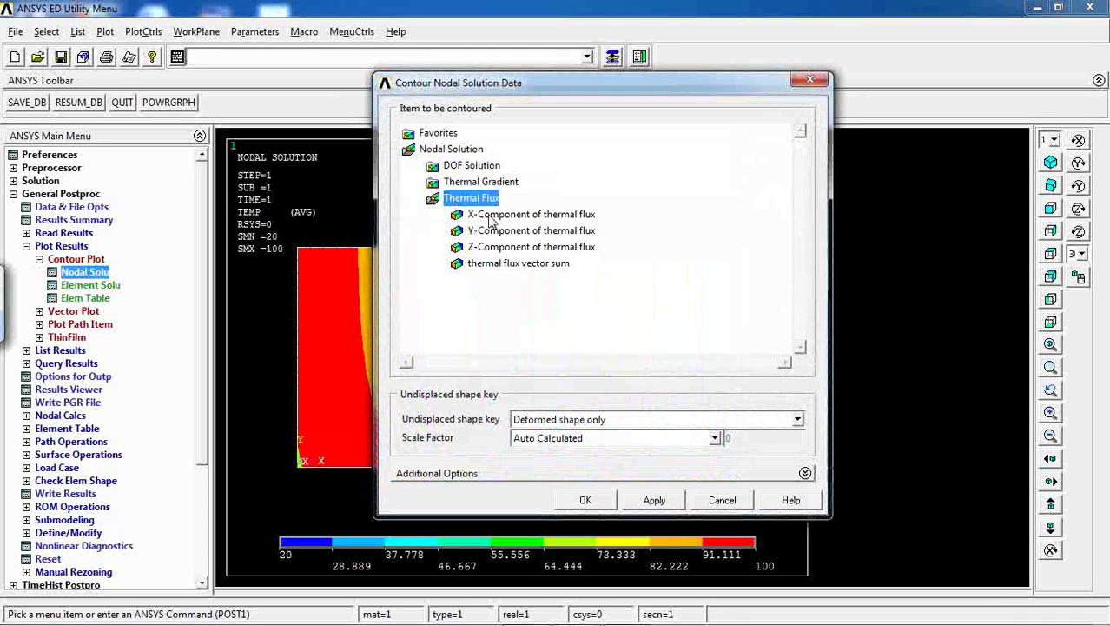
click(490, 216)
click(587, 501)
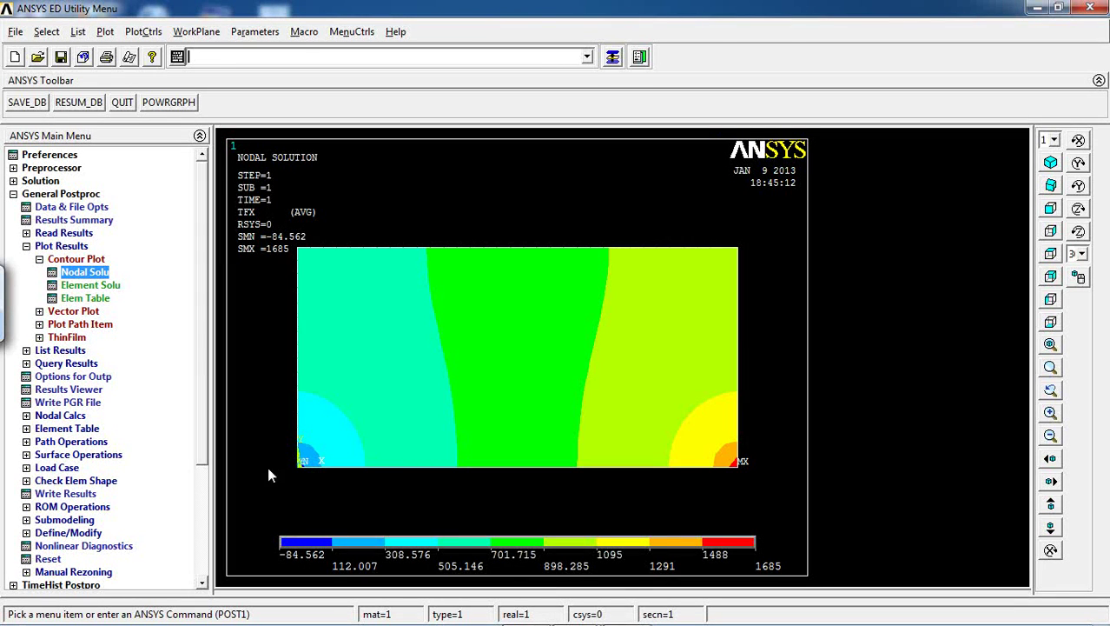
Draw a predefined vector plot of thermal flux TF, ranging 148.114 to 1472.
click(81, 313)
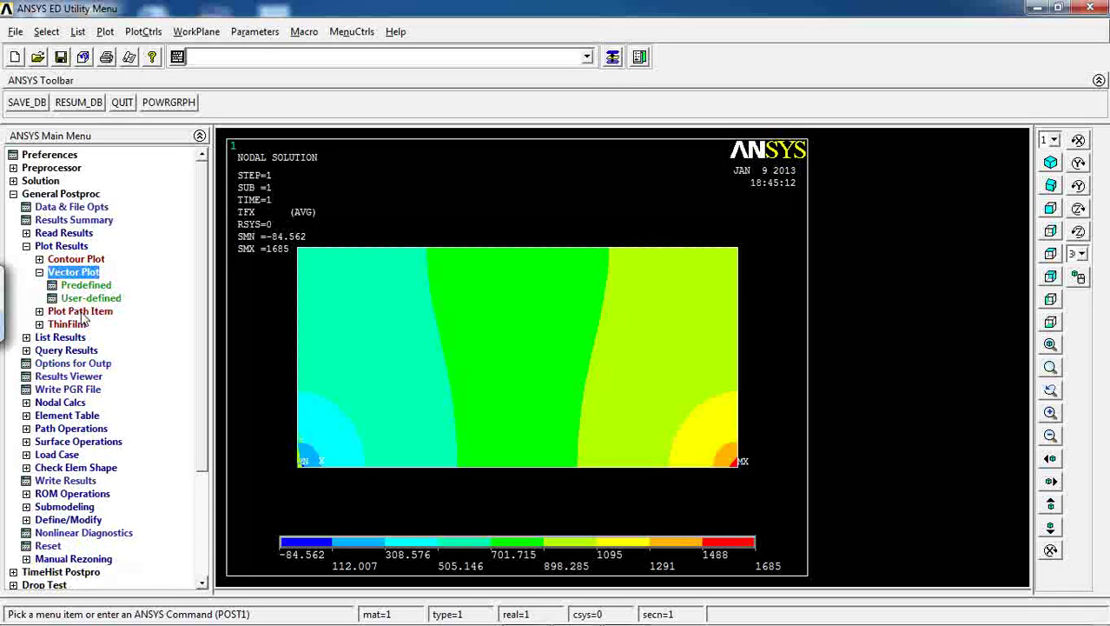
click(84, 287)
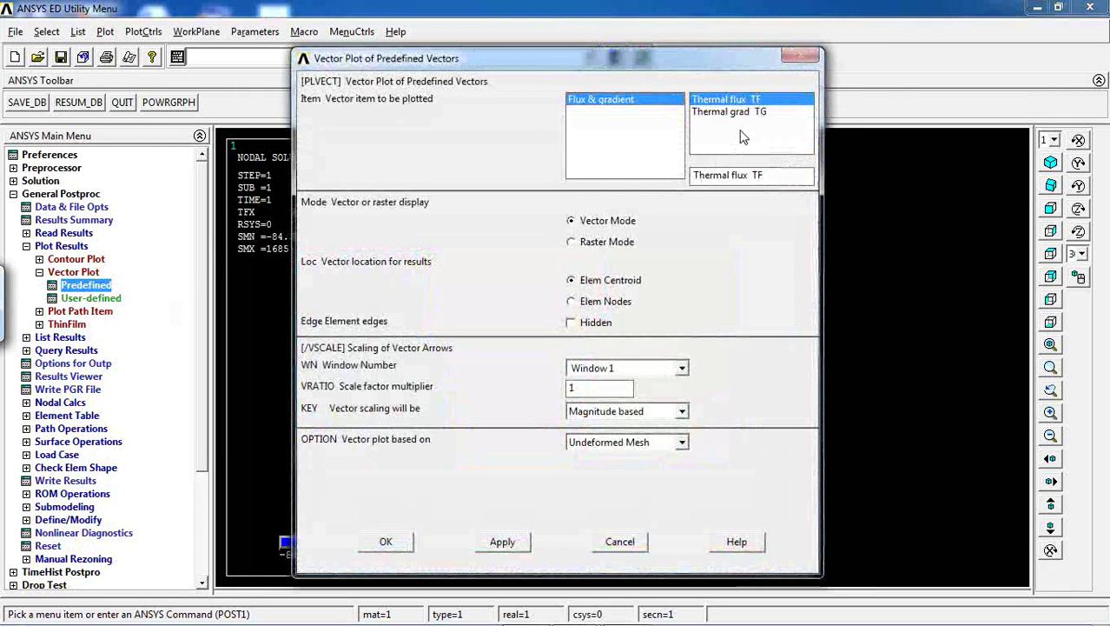
click(385, 542)
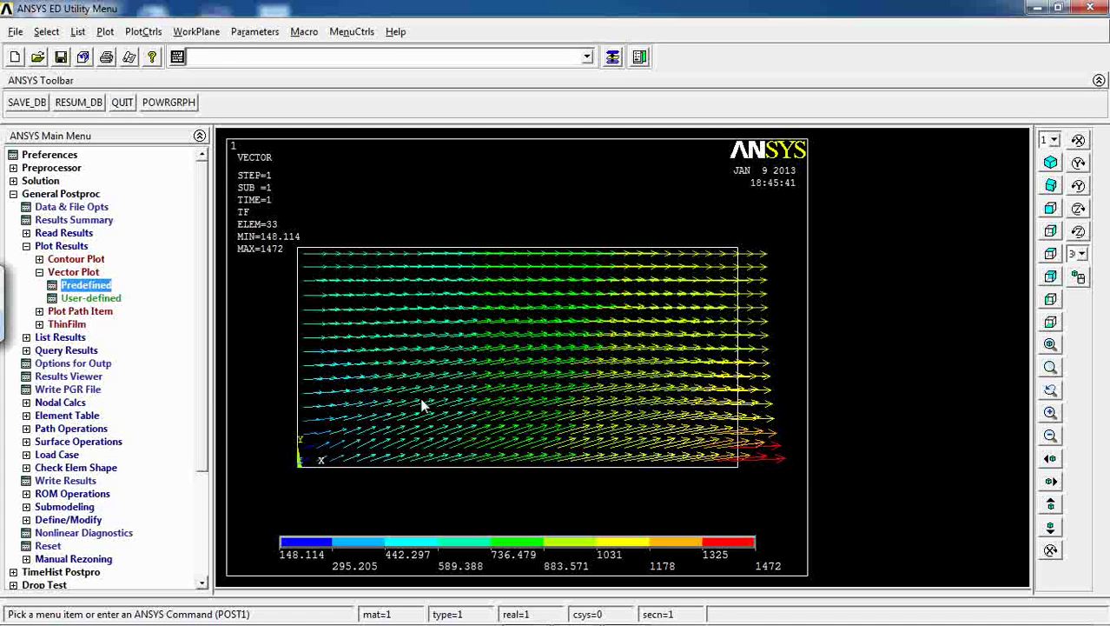
click(60, 275)
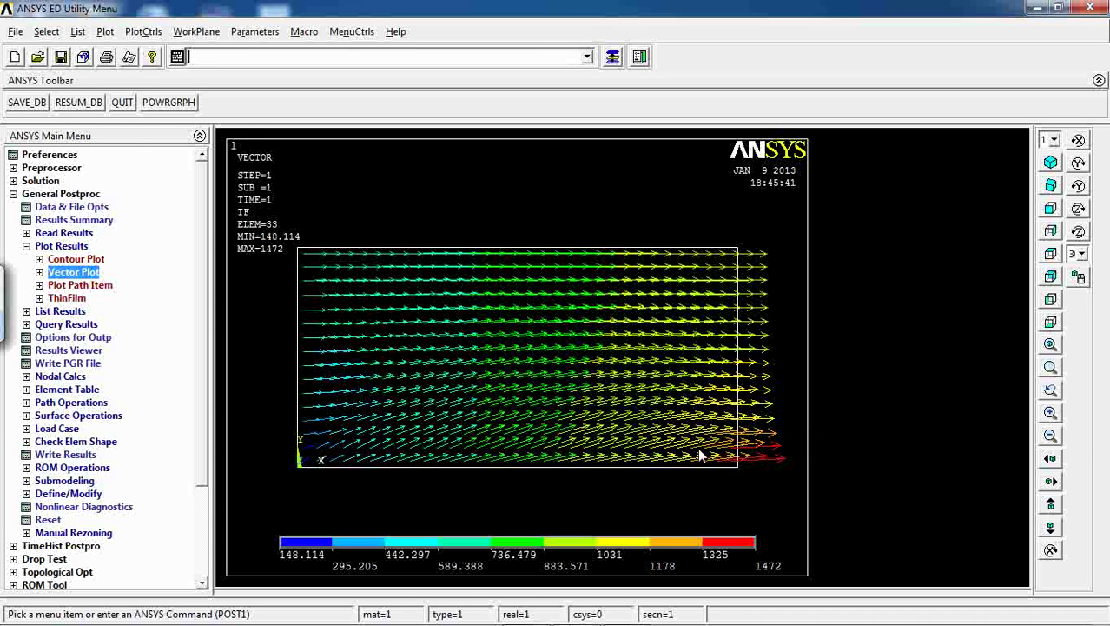
List the DOF nodal temperatures for all nodes in a PRNSOL window.
click(52, 246)
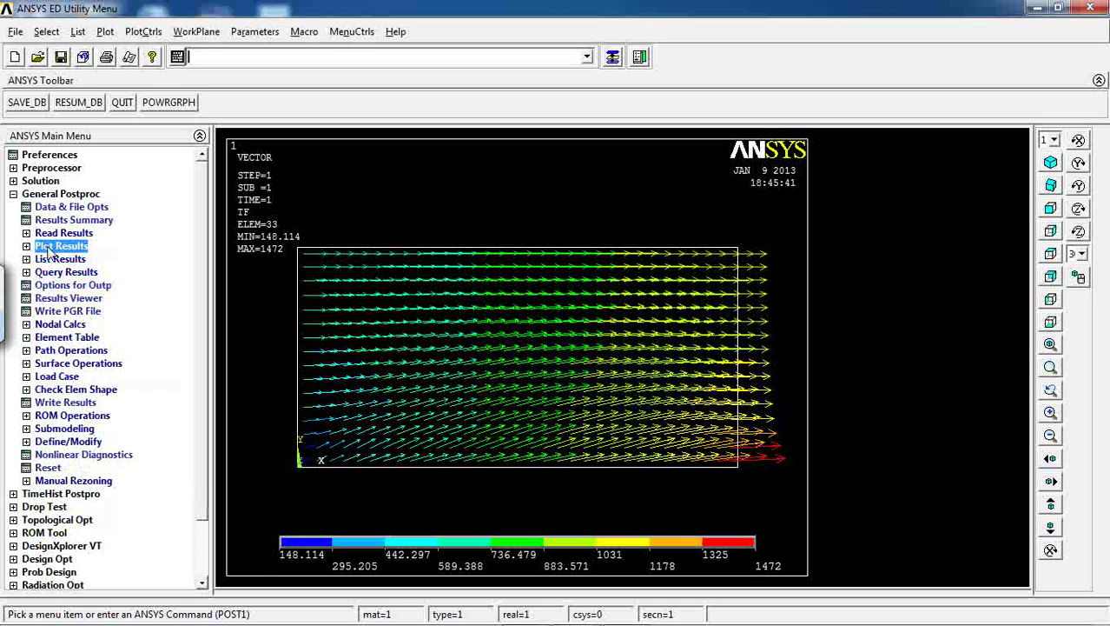
click(55, 325)
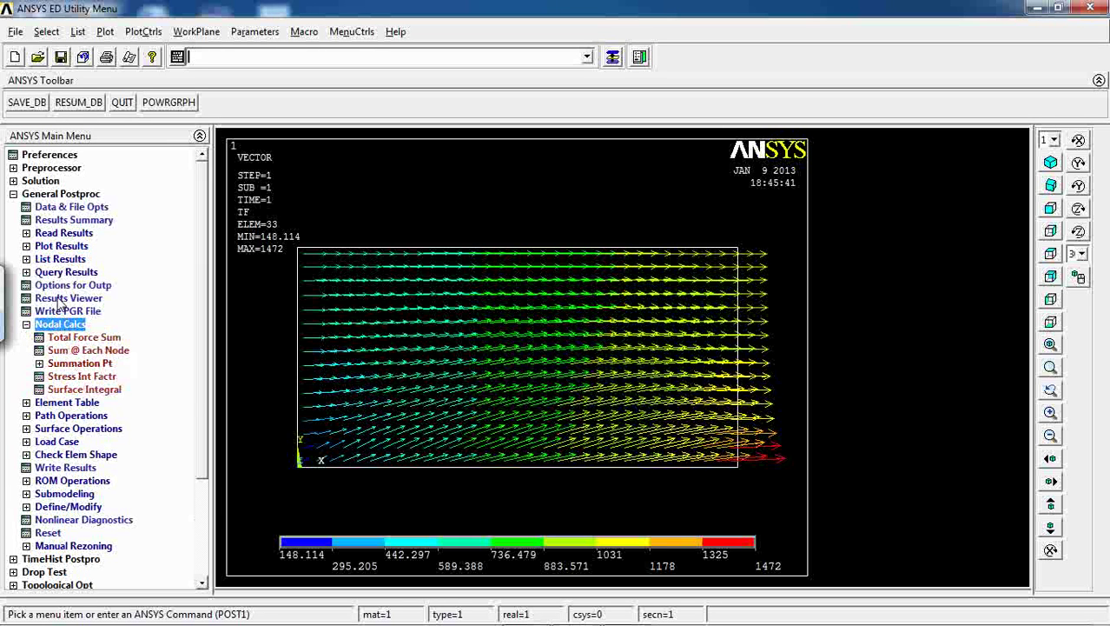
click(57, 260)
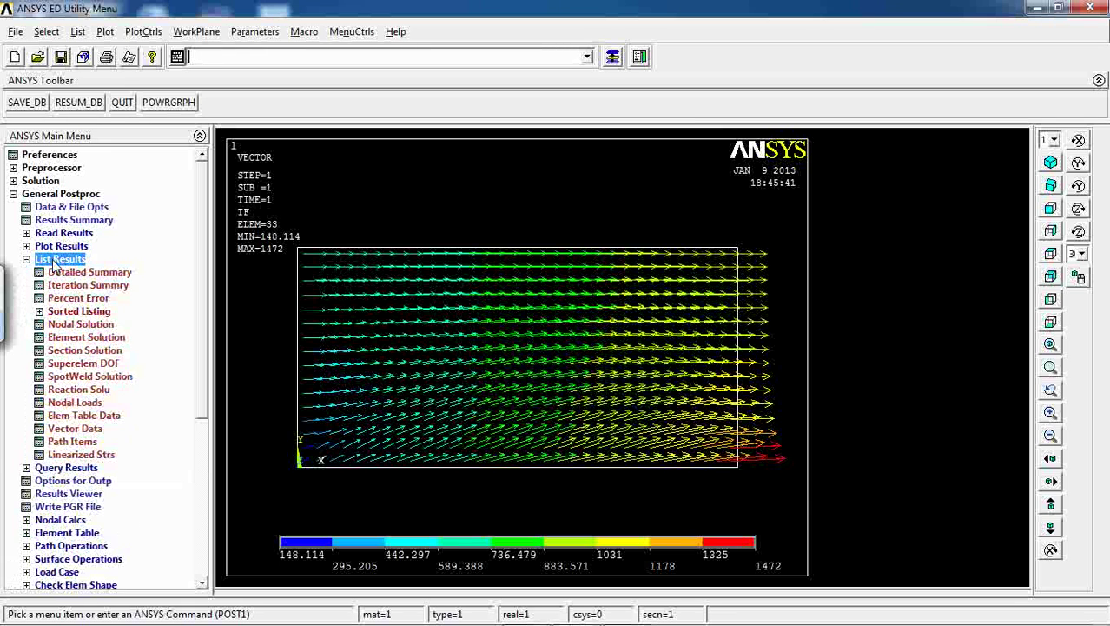
click(79, 325)
click(461, 261)
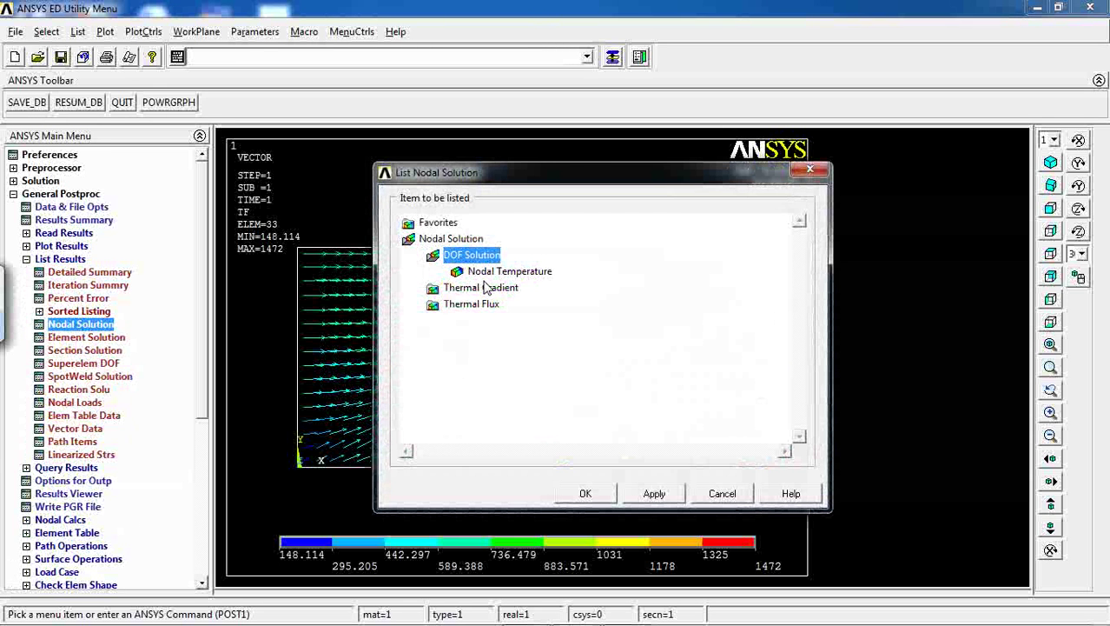
click(492, 273)
click(586, 493)
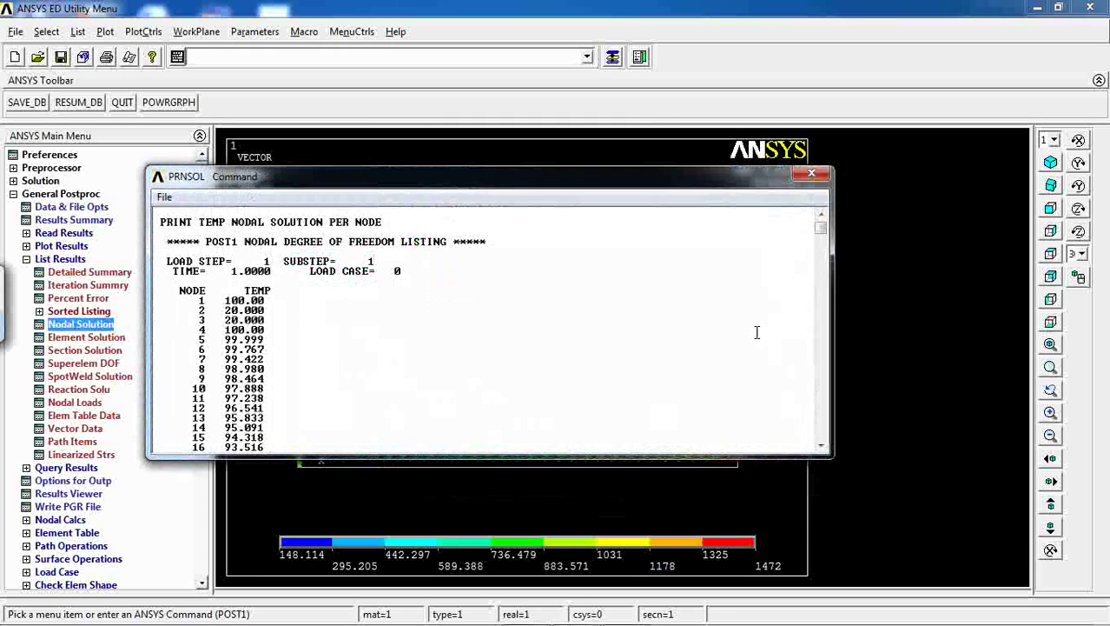
Scroll through the nodal temperature listing to review it, then close it.
mouse_move(823, 228)
mouse_down()
mouse_move(825, 248)
mouse_move(830, 228)
mouse_up()
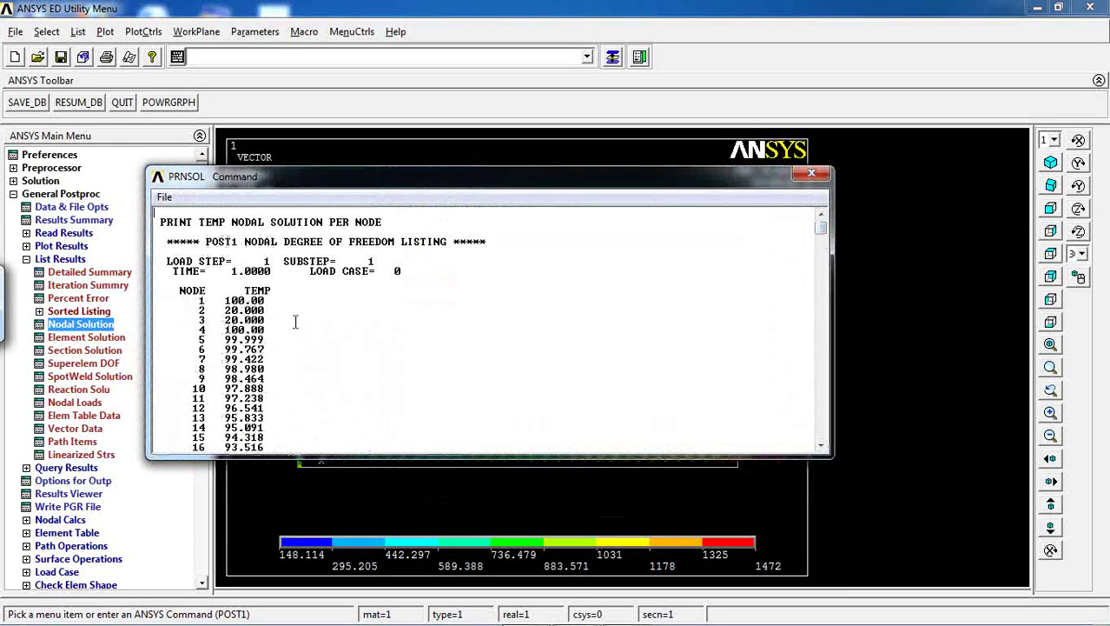
scroll(245, 310, down, 9)
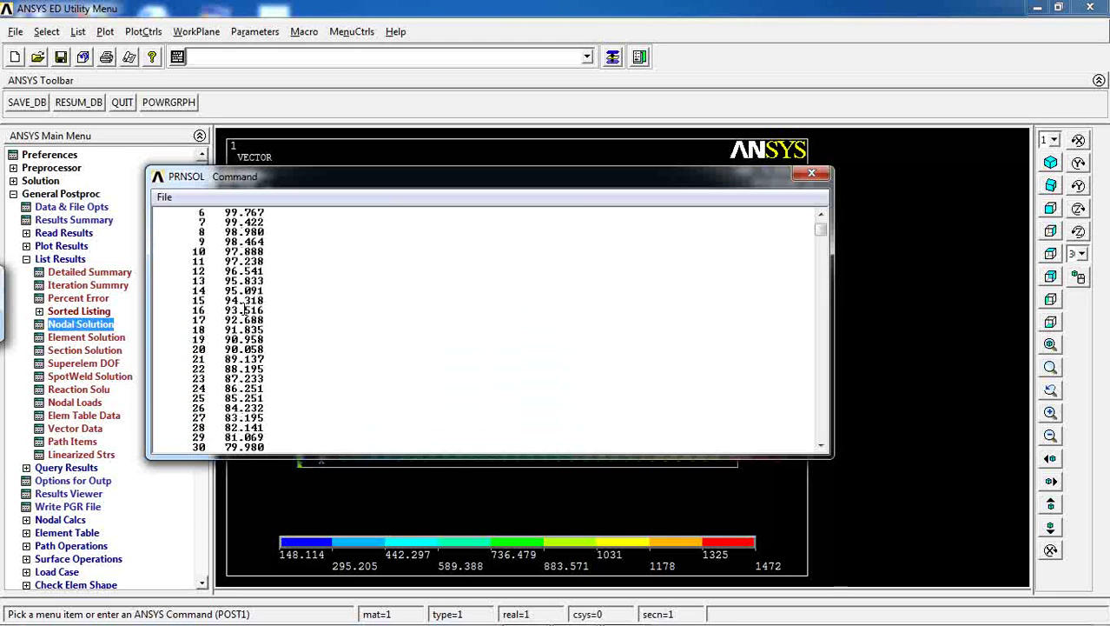
scroll(246, 308, down, 15)
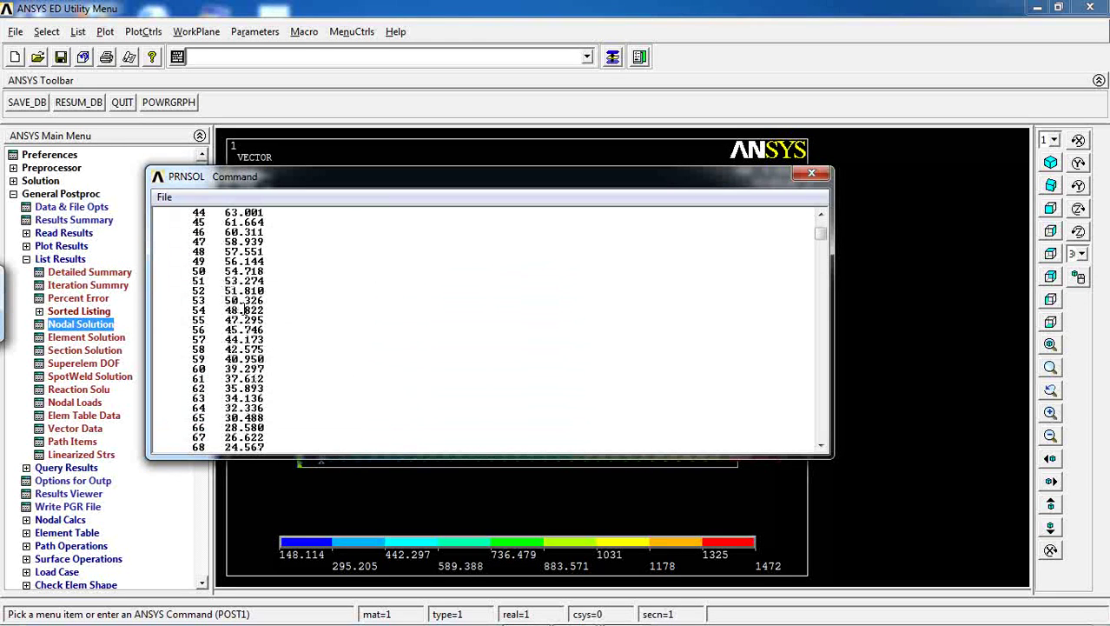
scroll(246, 309, down, 10)
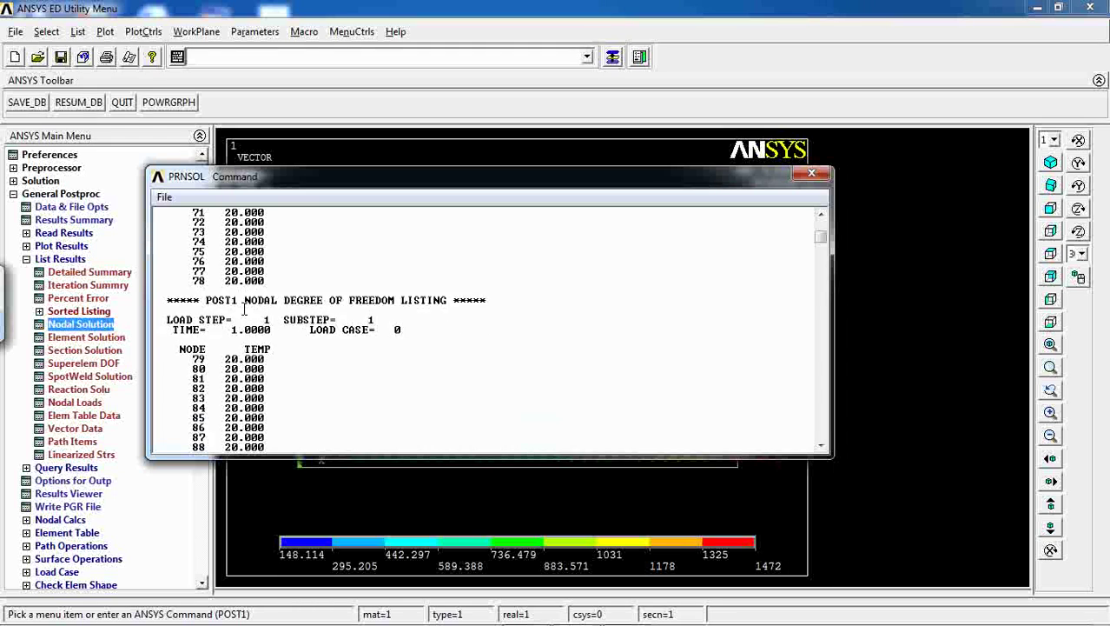
scroll(246, 310, down, 20)
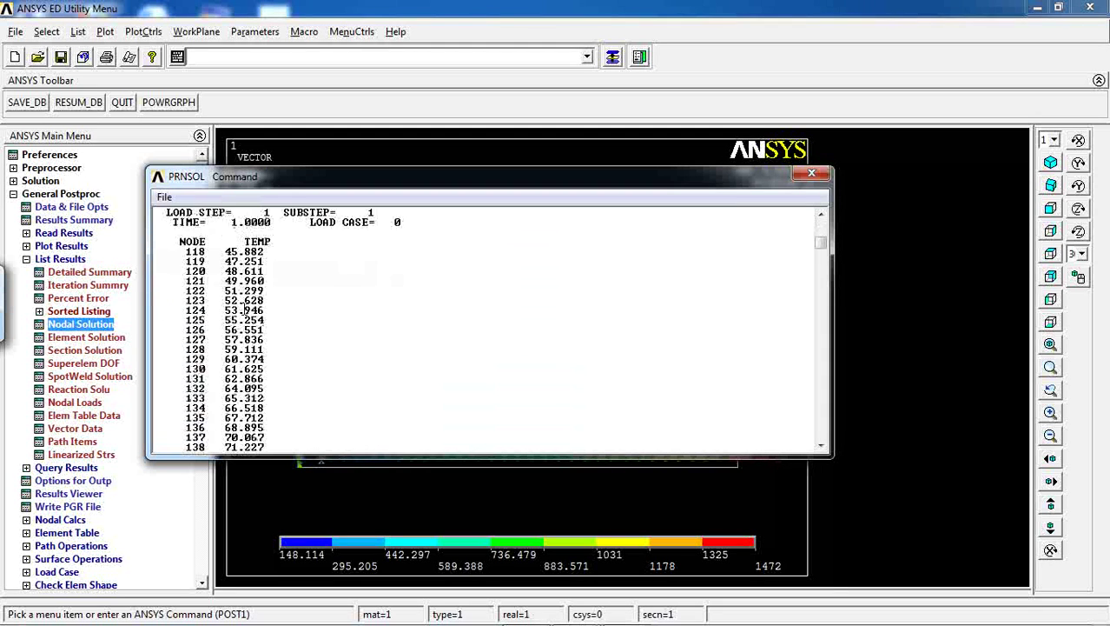
scroll(246, 310, down, 20)
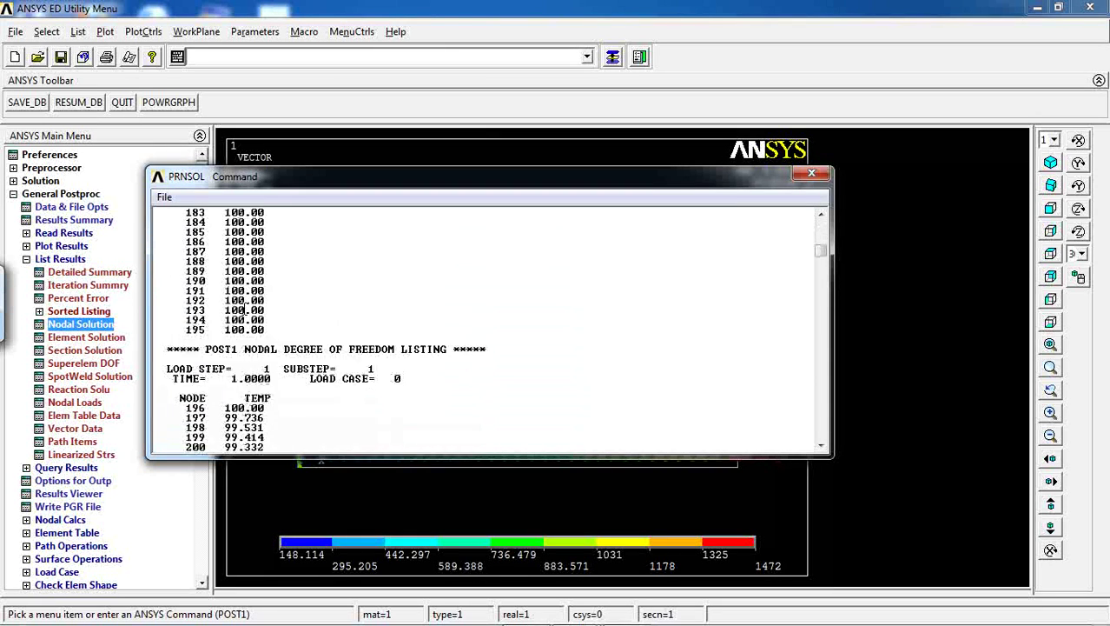
scroll(245, 309, down, 5)
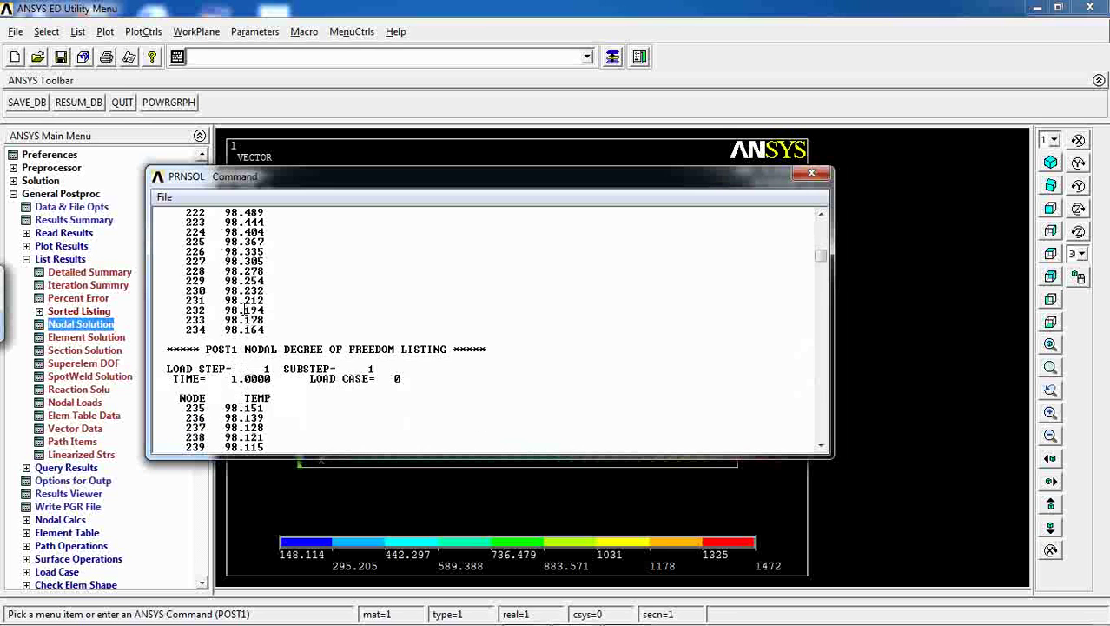
click(811, 176)
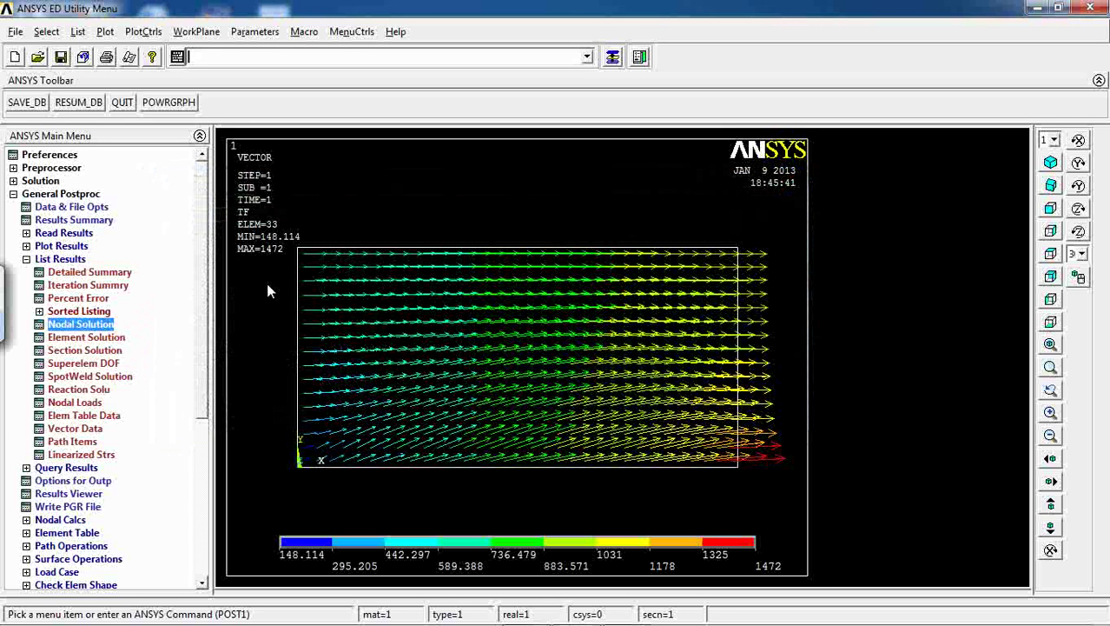
drag(205, 216, 207, 331)
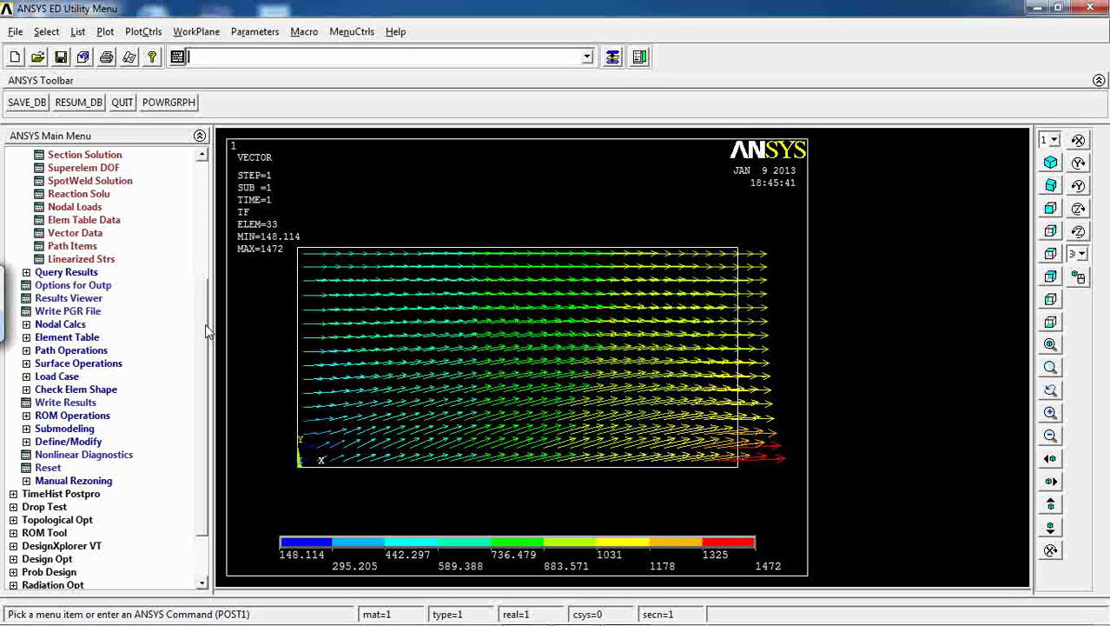
drag(207, 331, 207, 339)
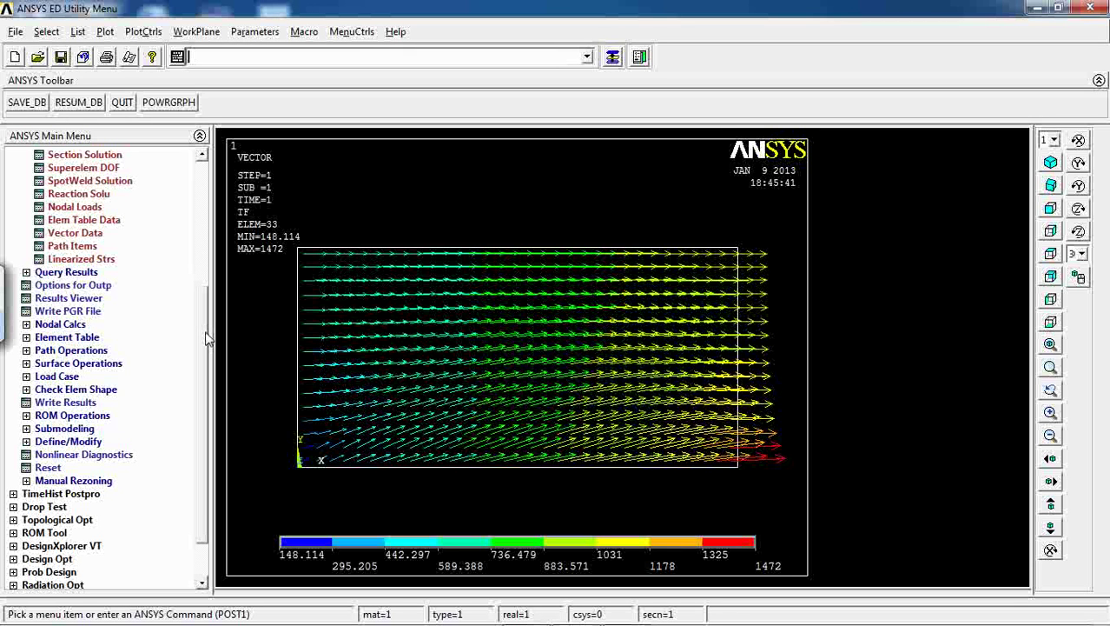